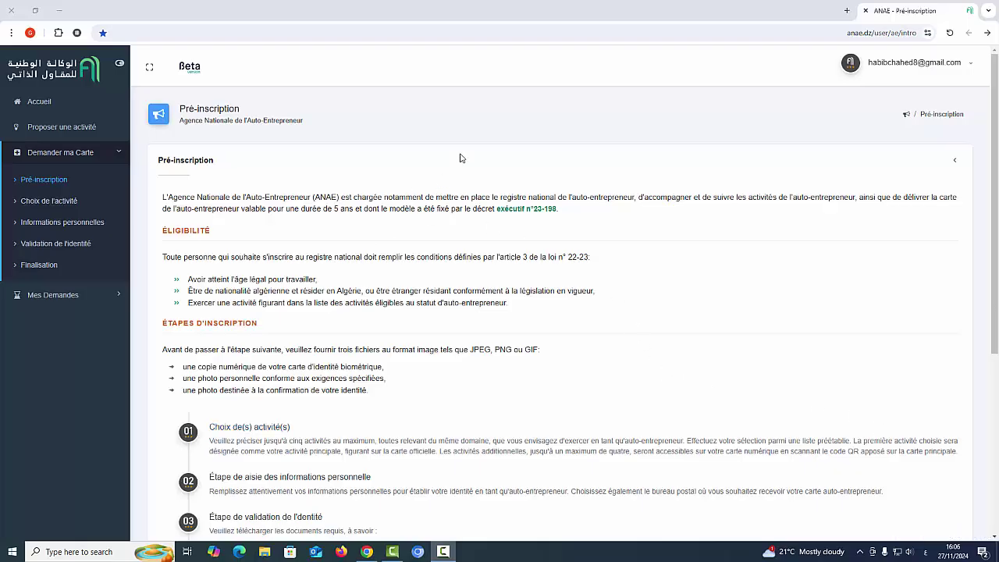
Translate the pre-registration page into Arabic and continue to the activity-choice step.
right_click(431, 119)
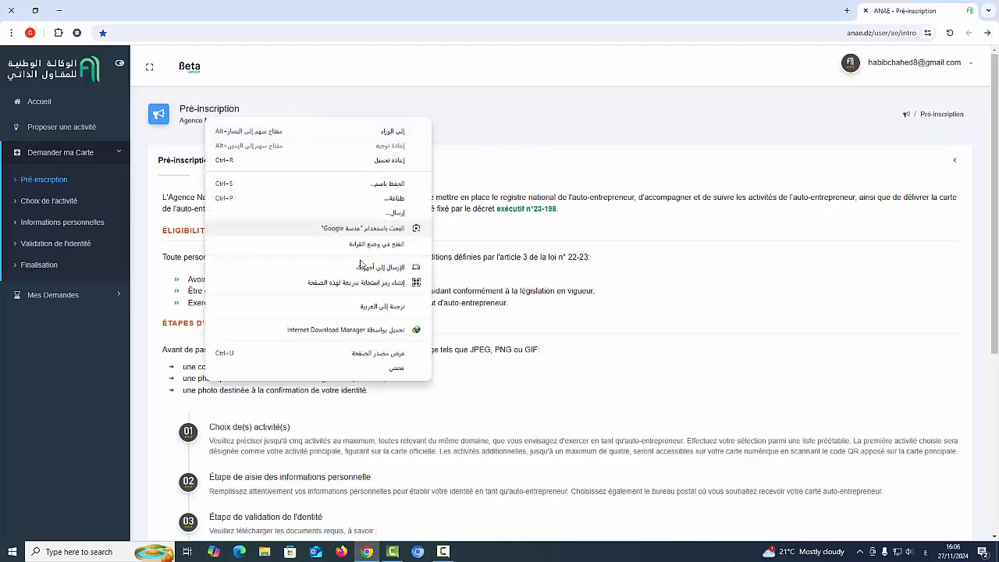
click(362, 306)
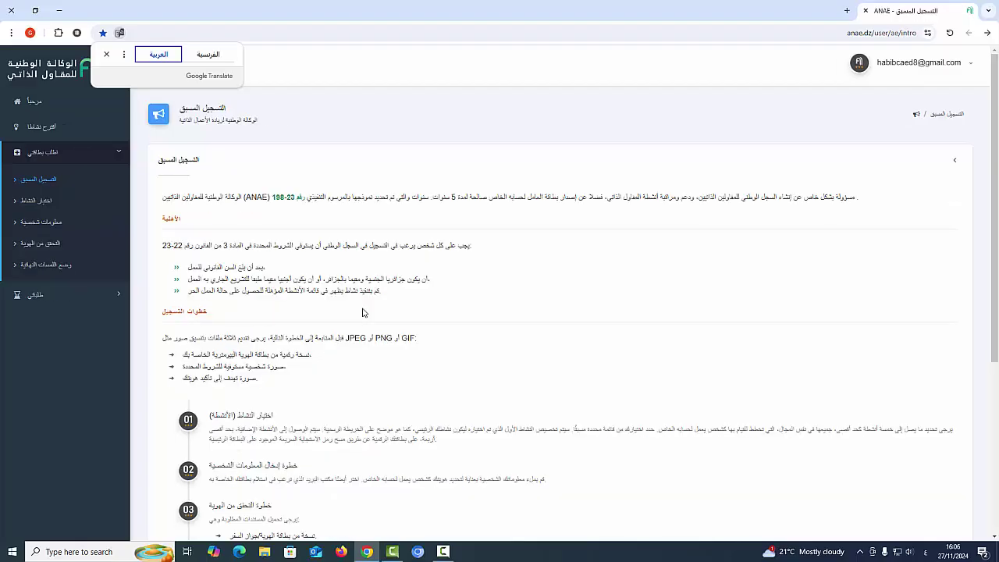
scroll(291, 262, down, 1)
scroll(418, 283, down, 2)
scroll(581, 329, down, 1)
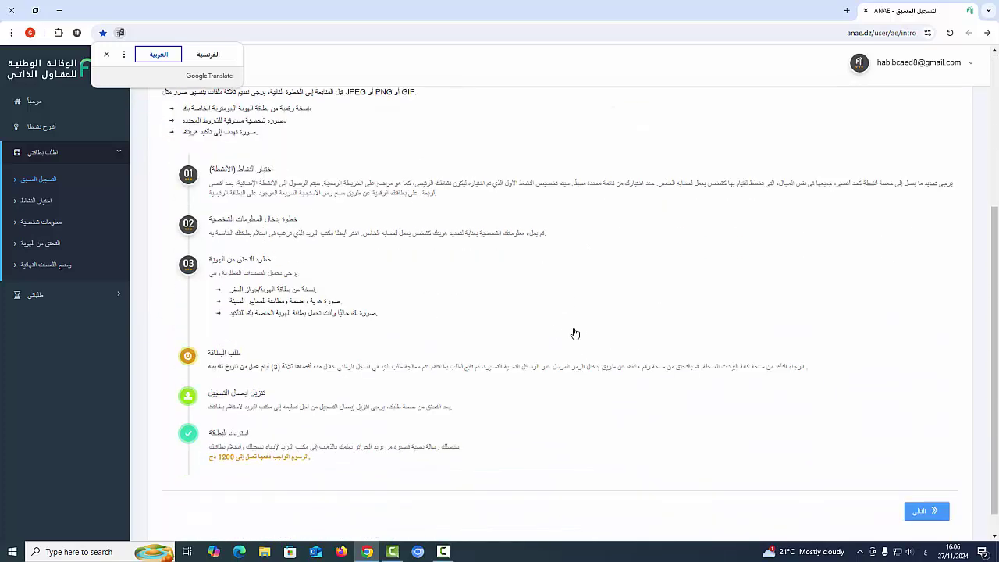
click(927, 488)
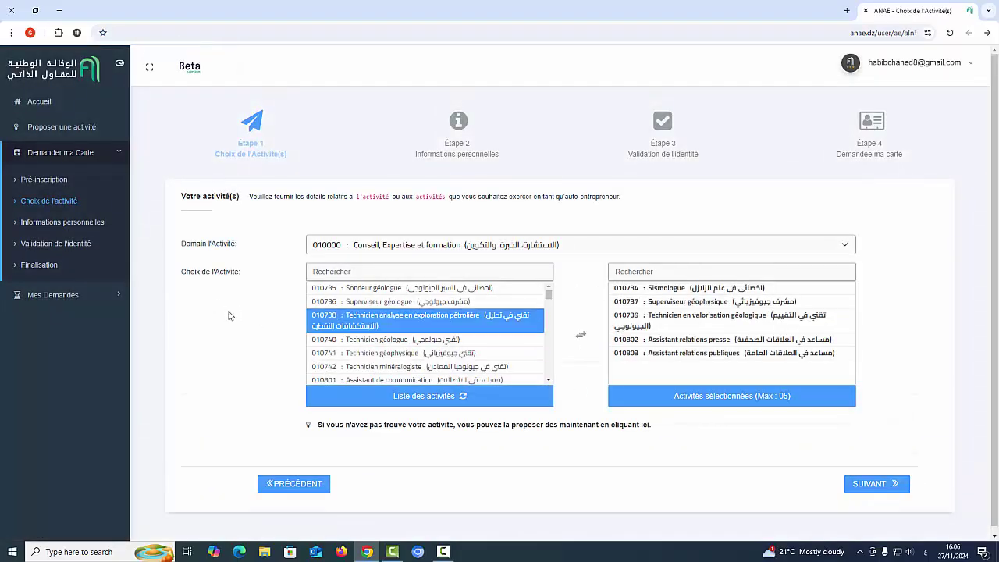
Translate the activity-choice page into Arabic and dismiss the translation popup.
right_click(230, 317)
click(195, 235)
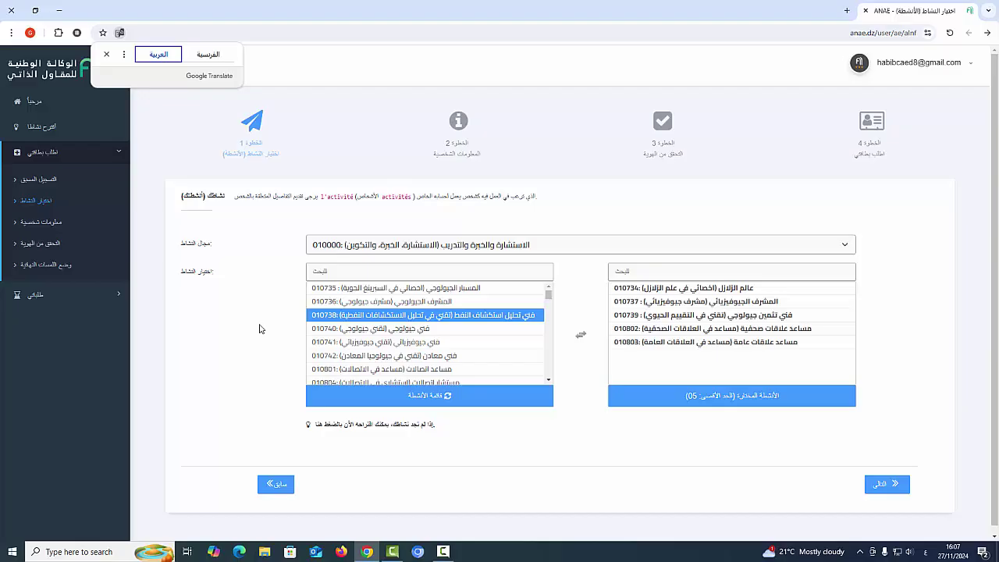
click(624, 401)
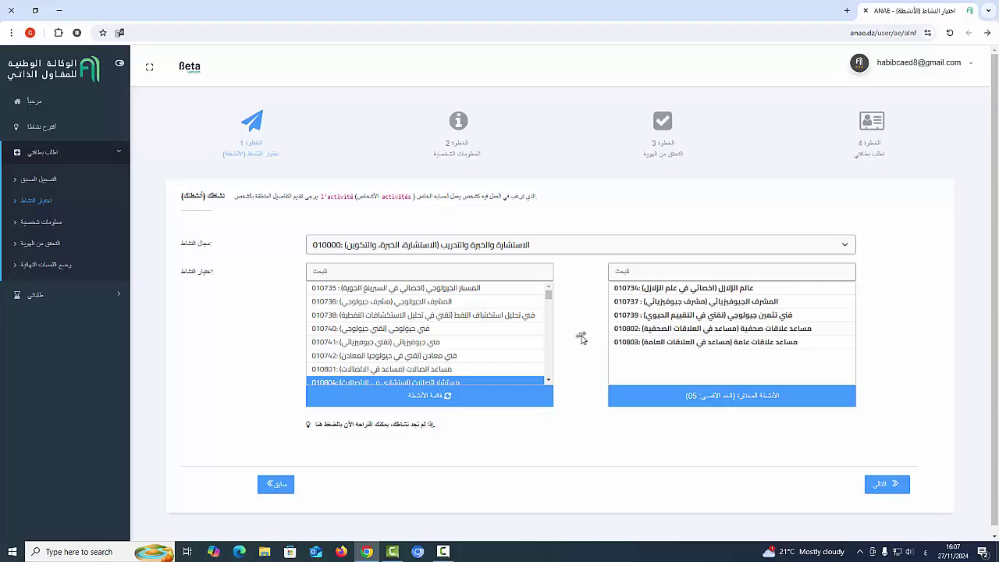
Remove activities 010803, 010802, 010739, 010737 and 010734 from the chosen list.
double_click(641, 343)
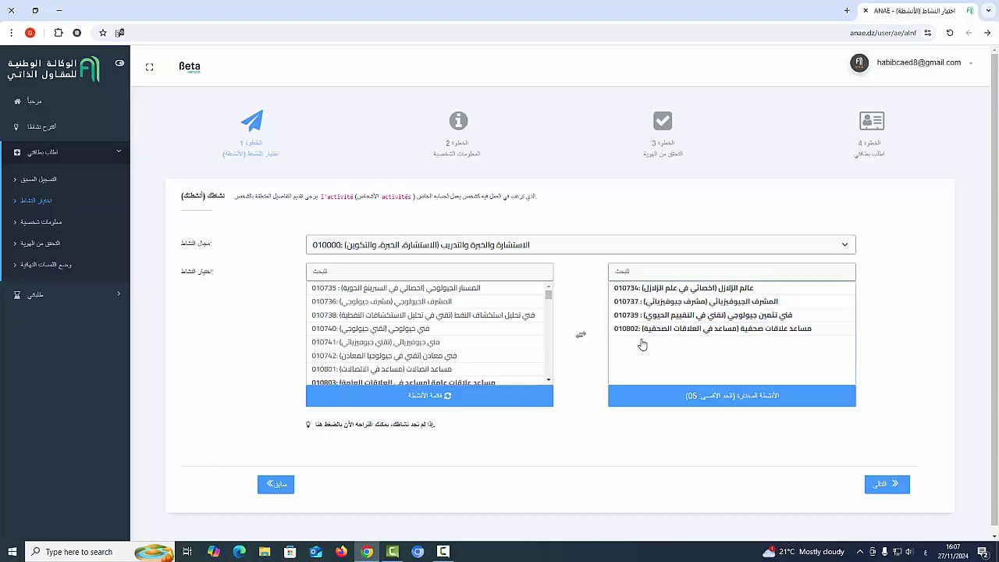
double_click(638, 329)
double_click(639, 316)
double_click(638, 302)
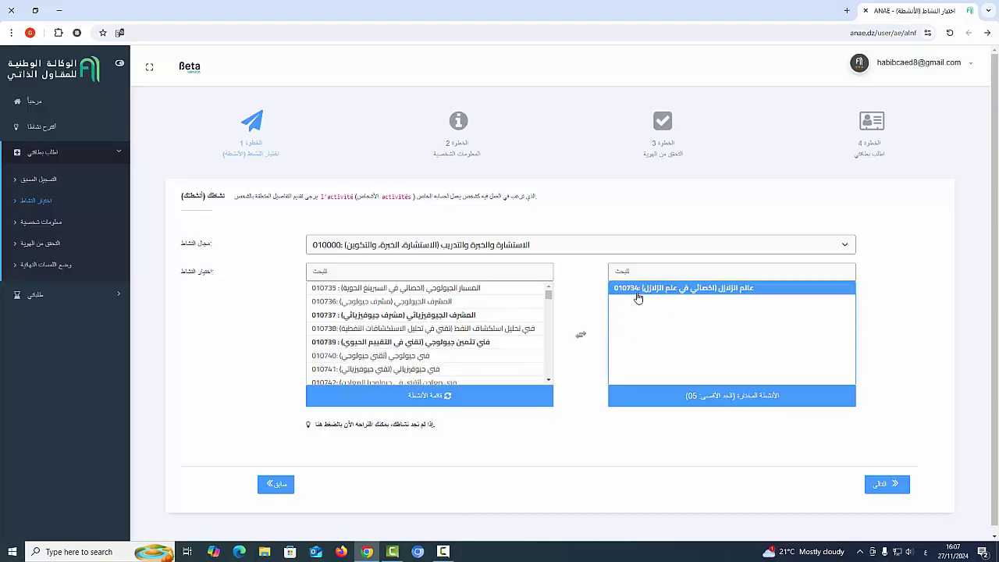
double_click(637, 290)
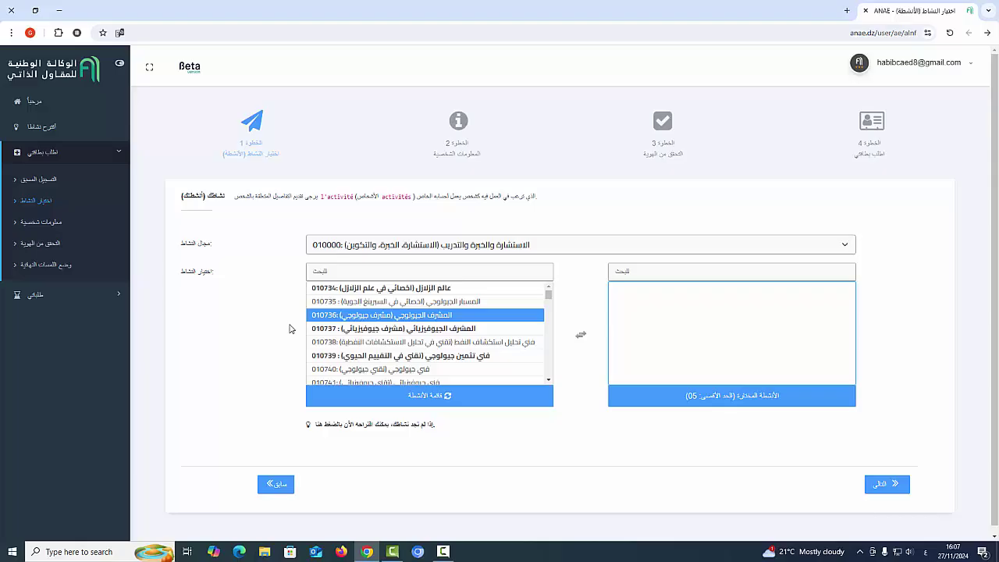
Check the activity-domain list, keeping 010000, then bring the domain list back up.
click(459, 248)
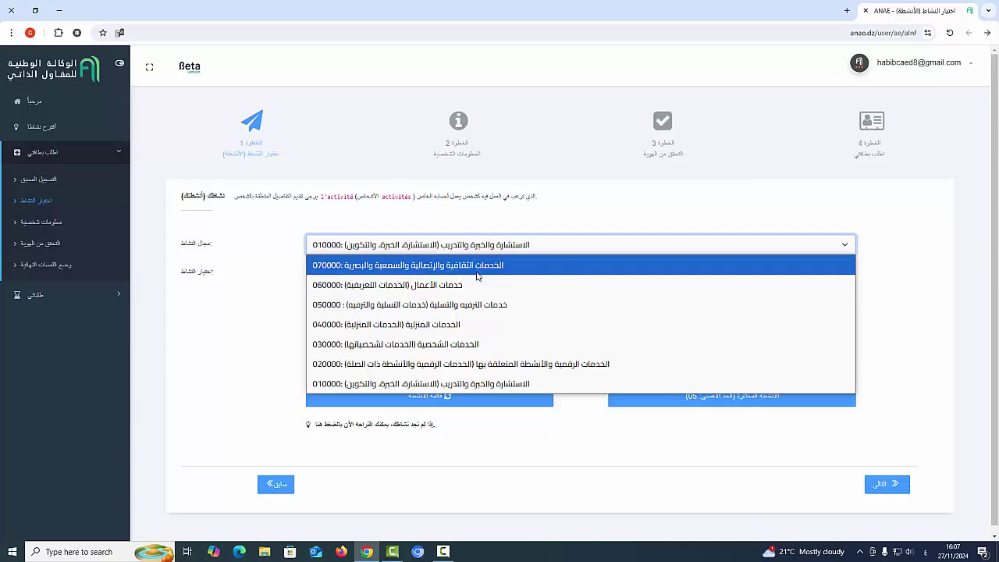
click(247, 345)
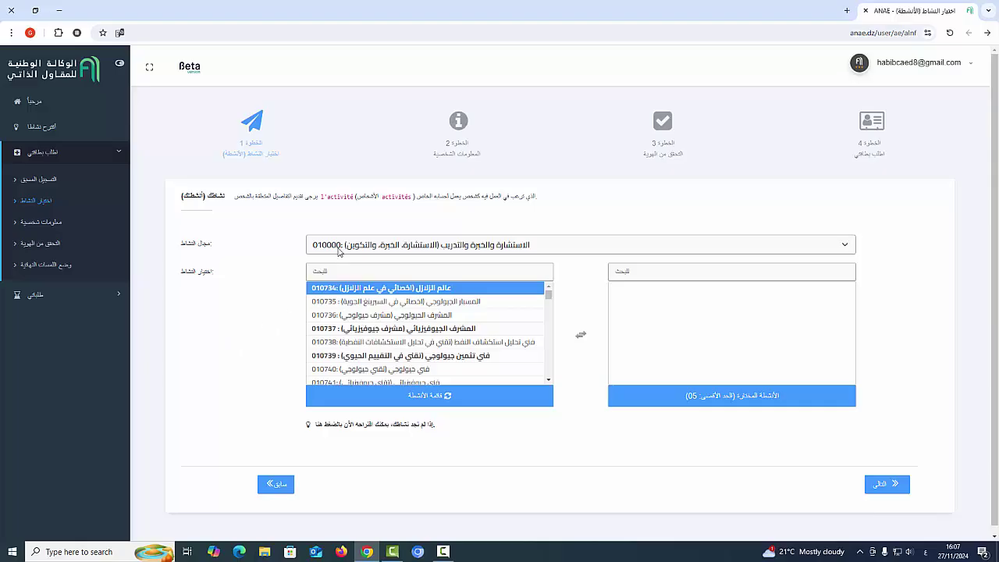
click(339, 248)
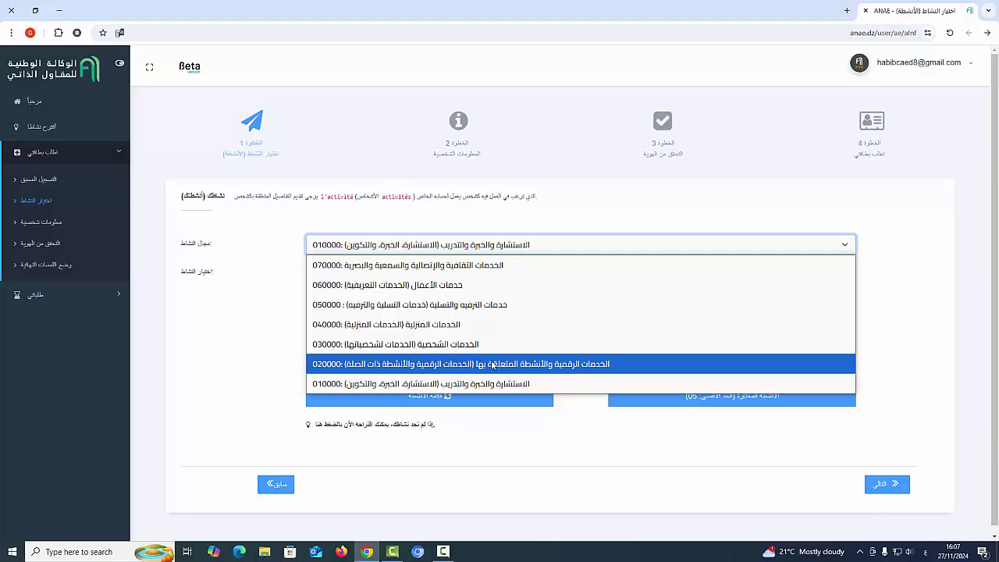
Select the 020000 digital-services activity domain.
click(399, 363)
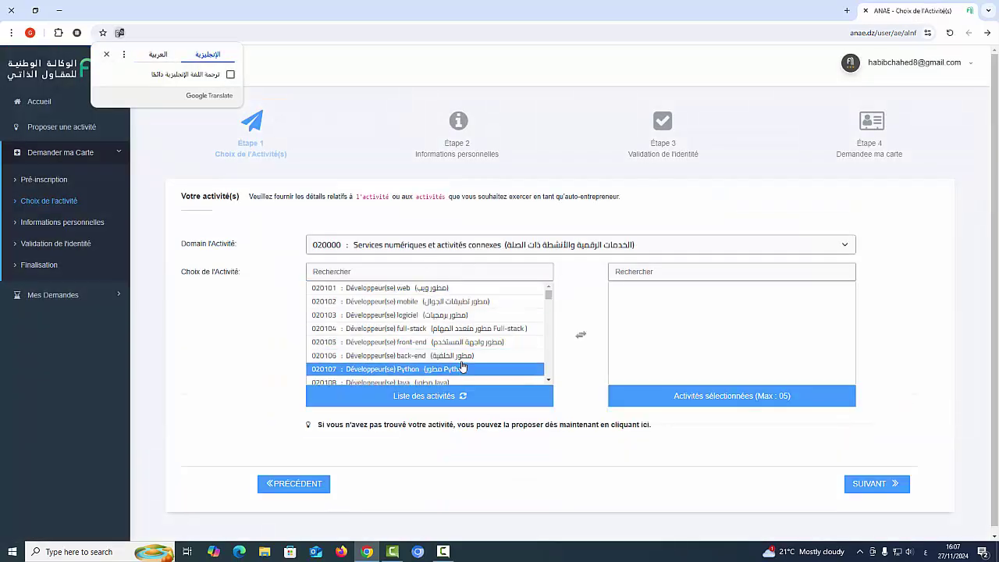
scroll(464, 361, down, 4)
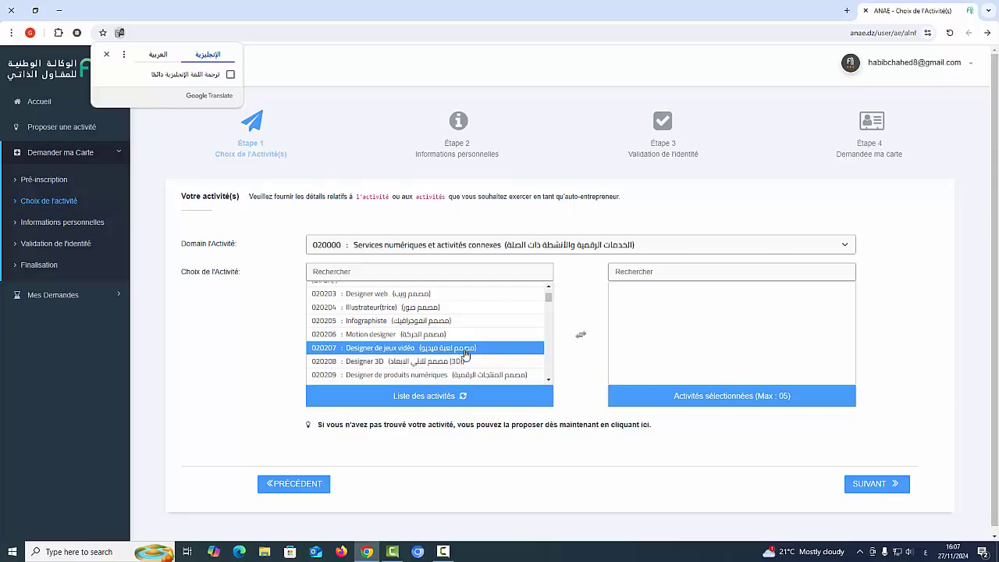
scroll(466, 353, up, 5)
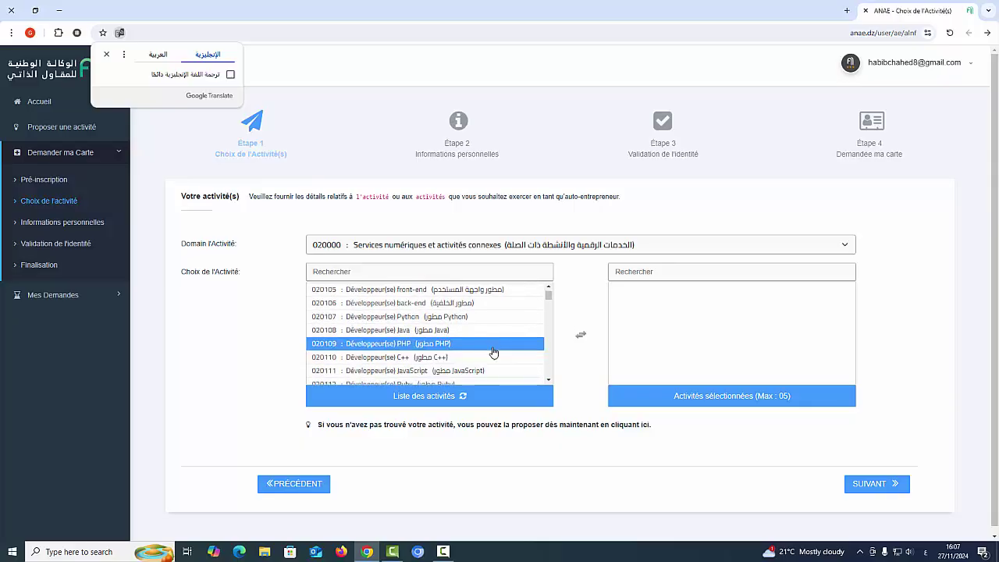
scroll(494, 352, down, 2)
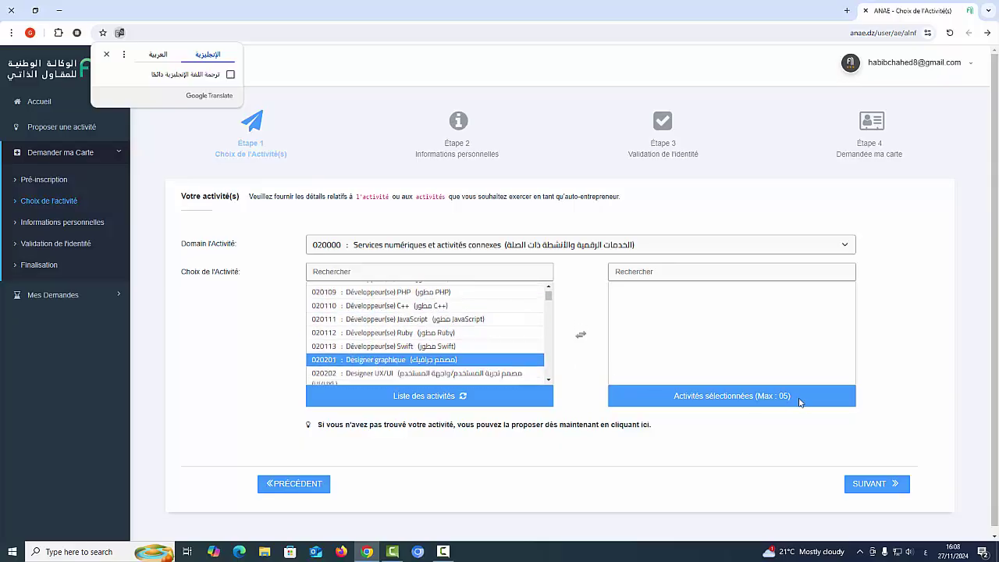
Add activities 020201, 020113, 020203, 020205 and 020301 to the chosen list.
click(447, 361)
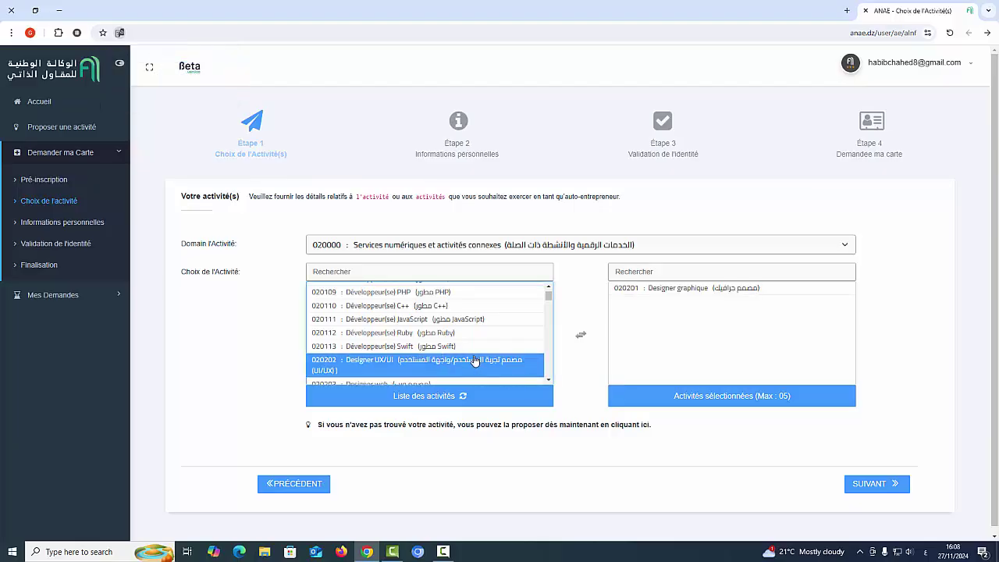
click(449, 348)
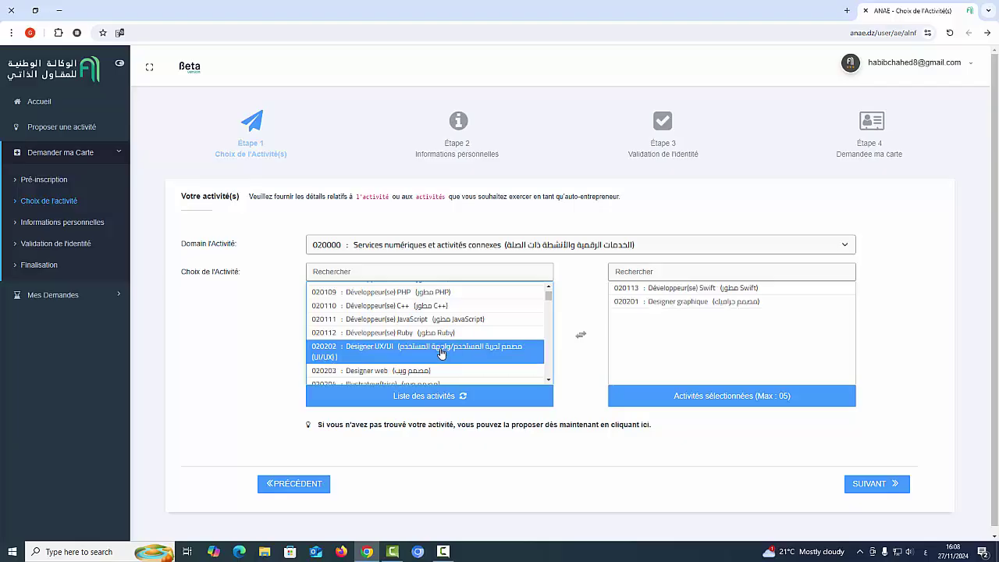
scroll(472, 354, down, 1)
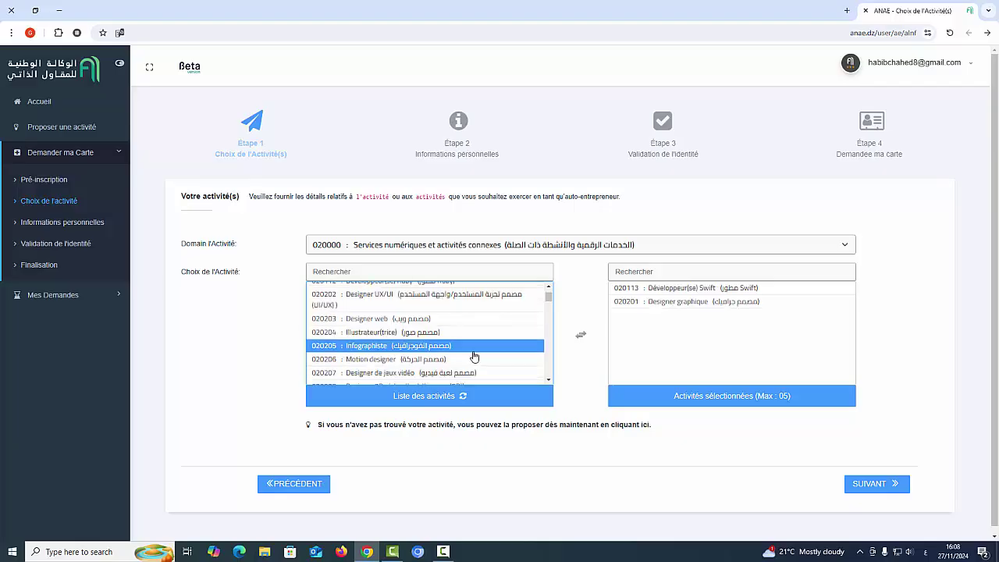
click(415, 322)
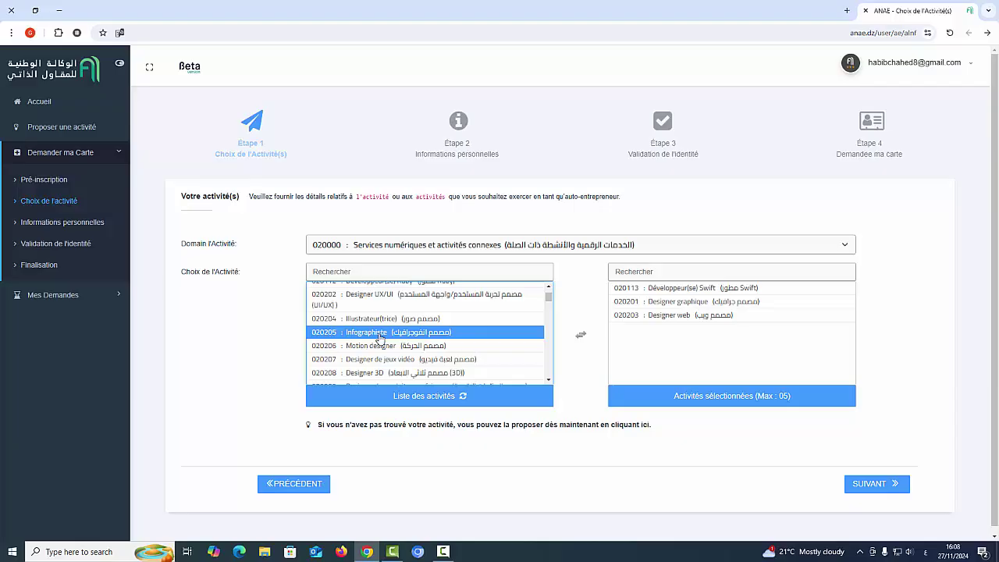
click(380, 334)
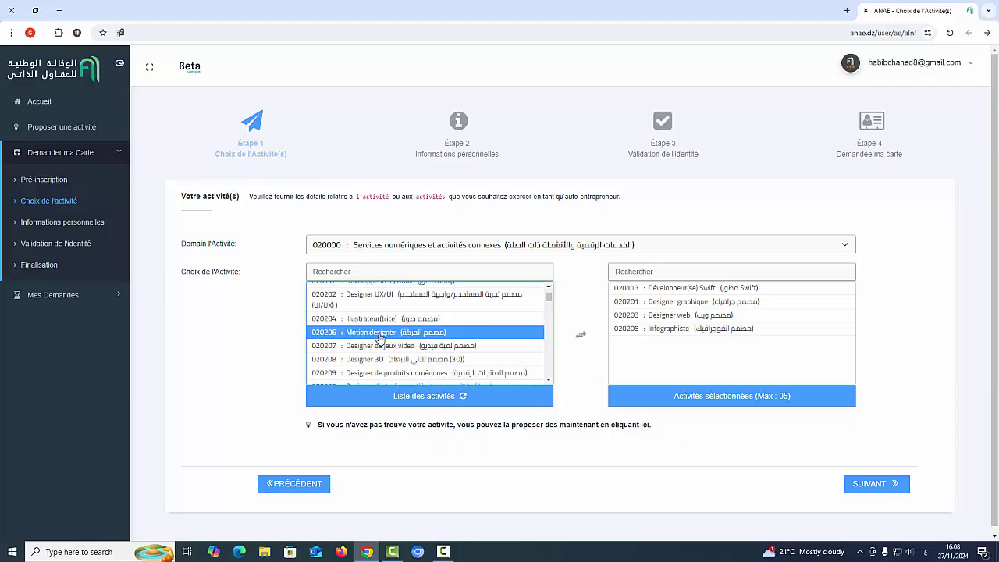
scroll(367, 347, down, 3)
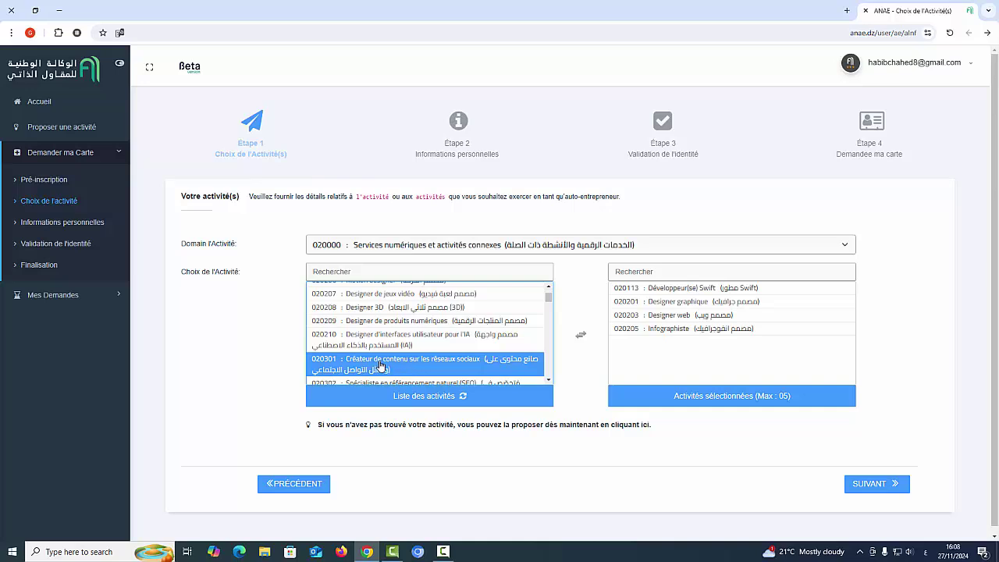
click(371, 367)
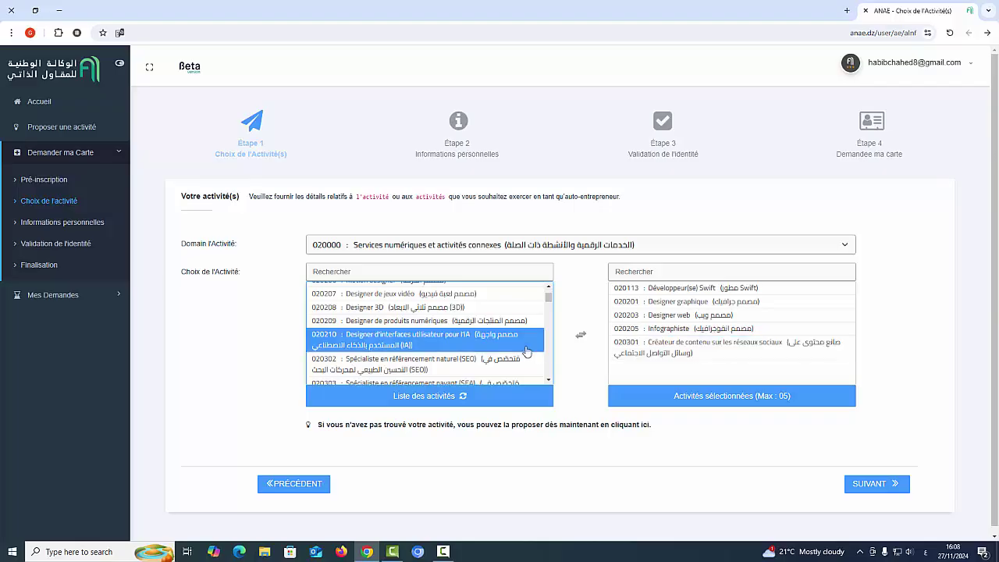
Proceed to the main-activity step.
scroll(503, 350, down, 1)
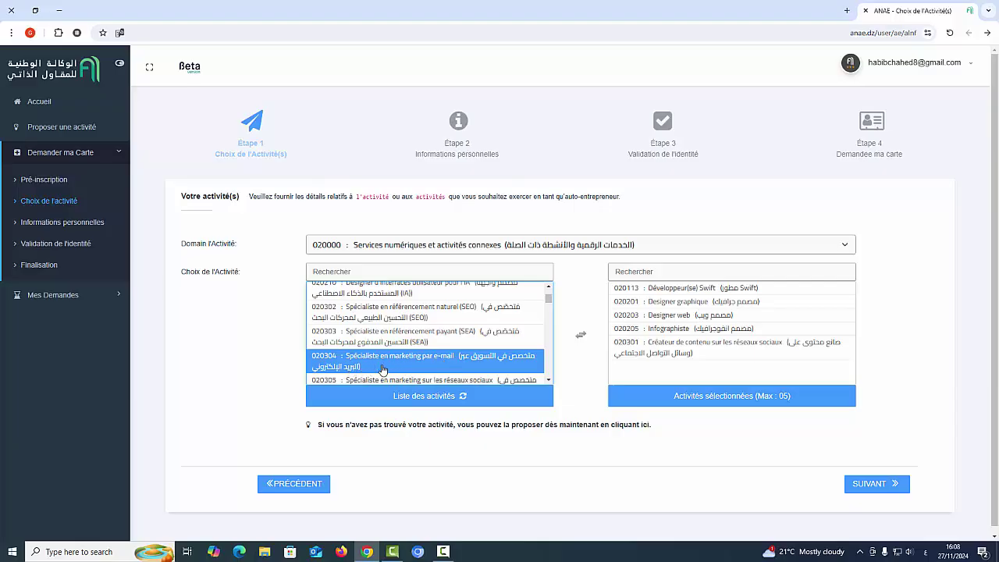
scroll(394, 359, down, 3)
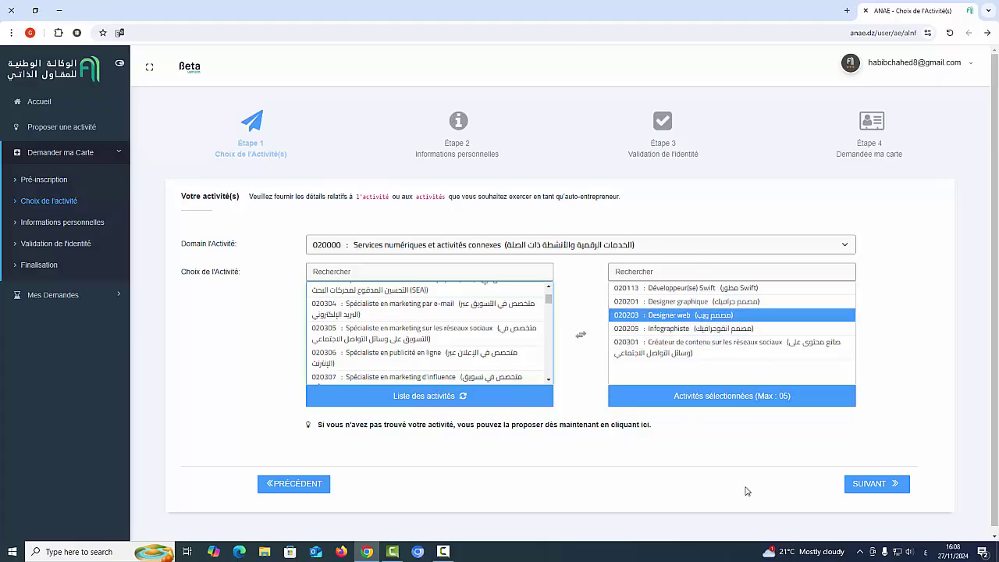
click(874, 487)
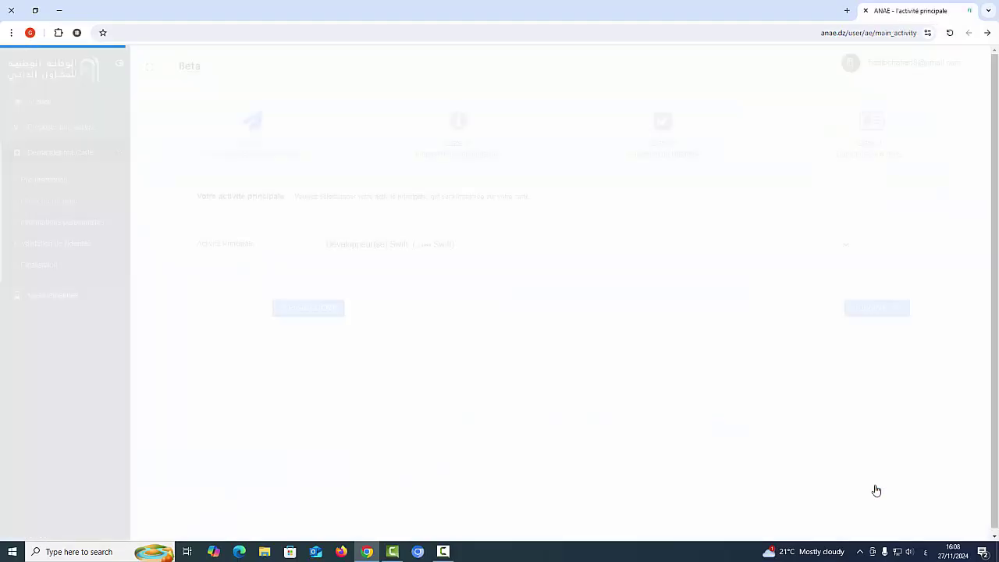
Translate the page, make social-media content creator the main activity, and continue.
right_click(349, 405)
click(310, 330)
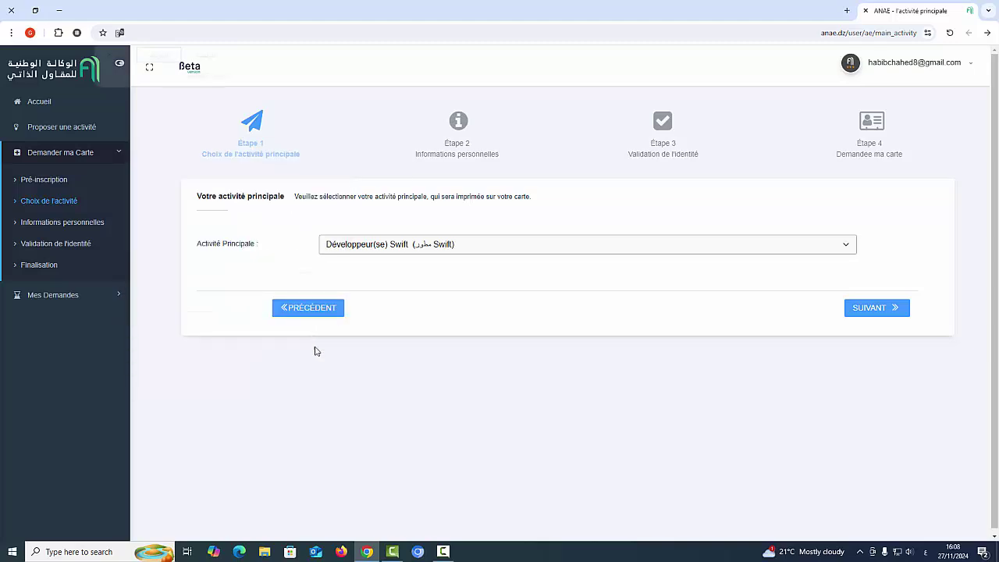
click(405, 248)
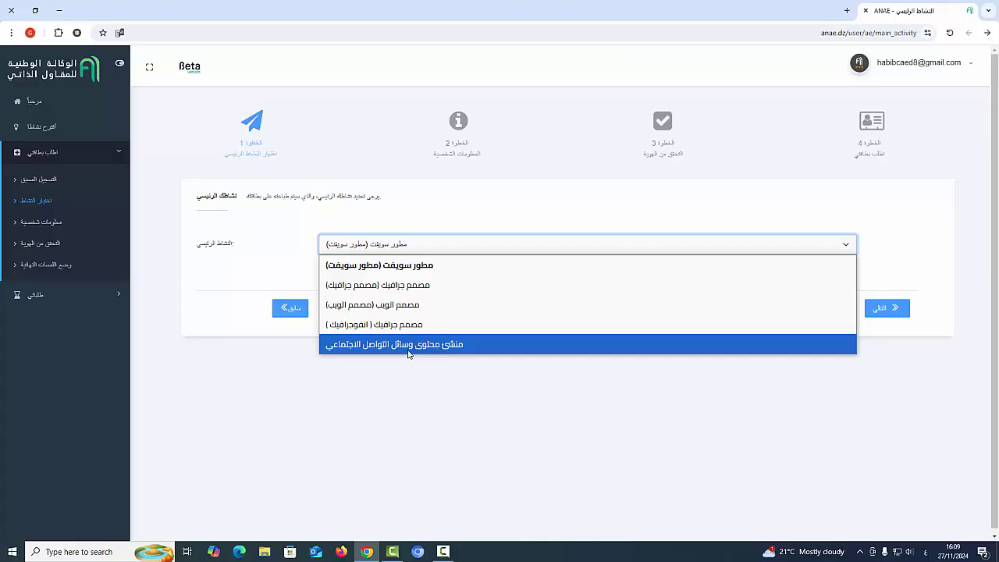
click(362, 348)
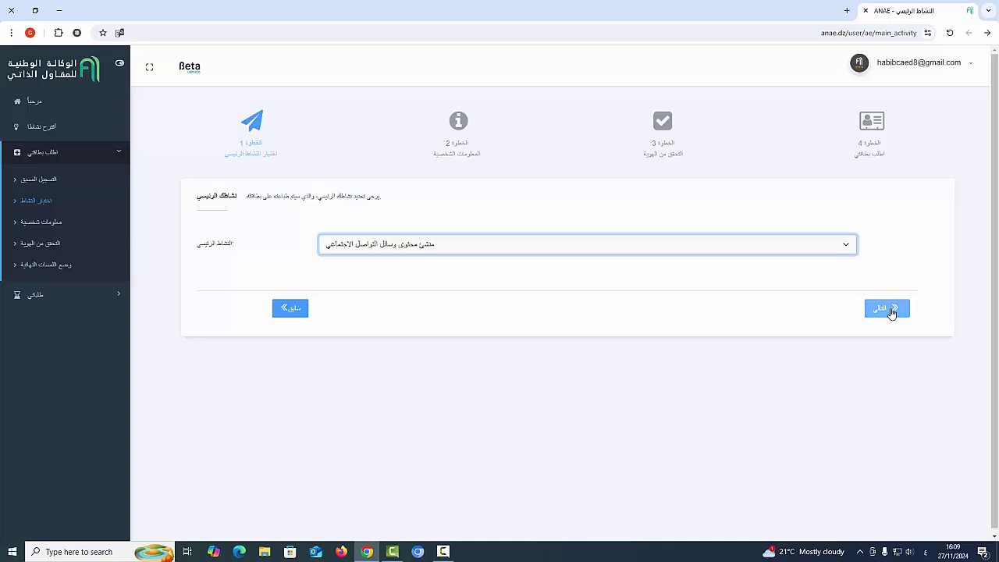
click(890, 310)
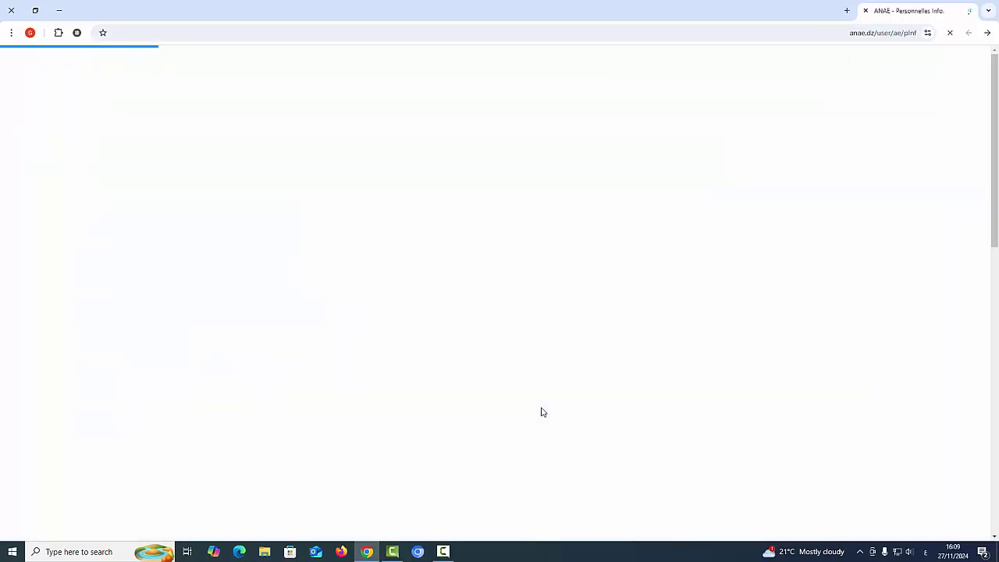
Translate the personal-information form into Arabic and place the cursor in the NIN field.
right_click(644, 288)
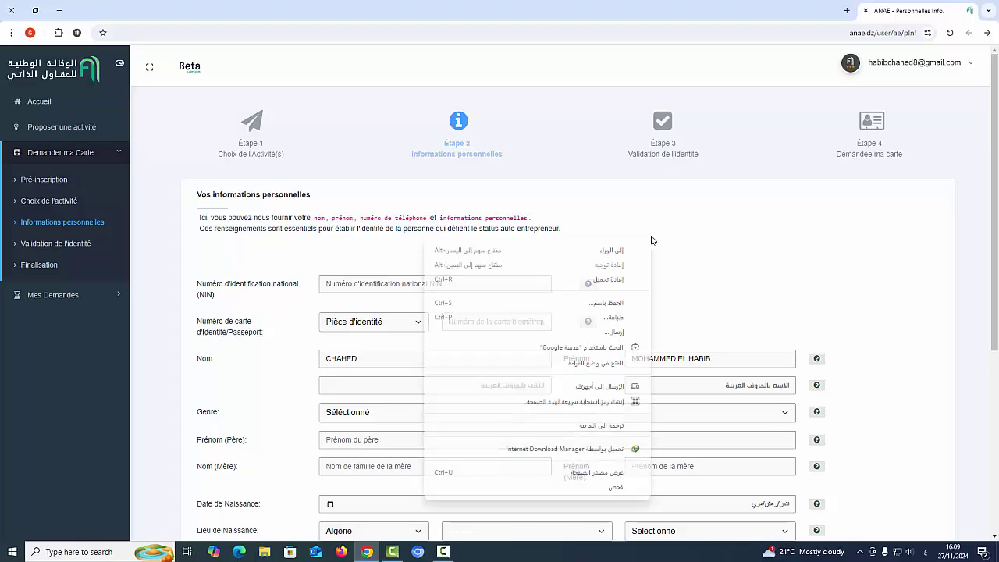
click(625, 423)
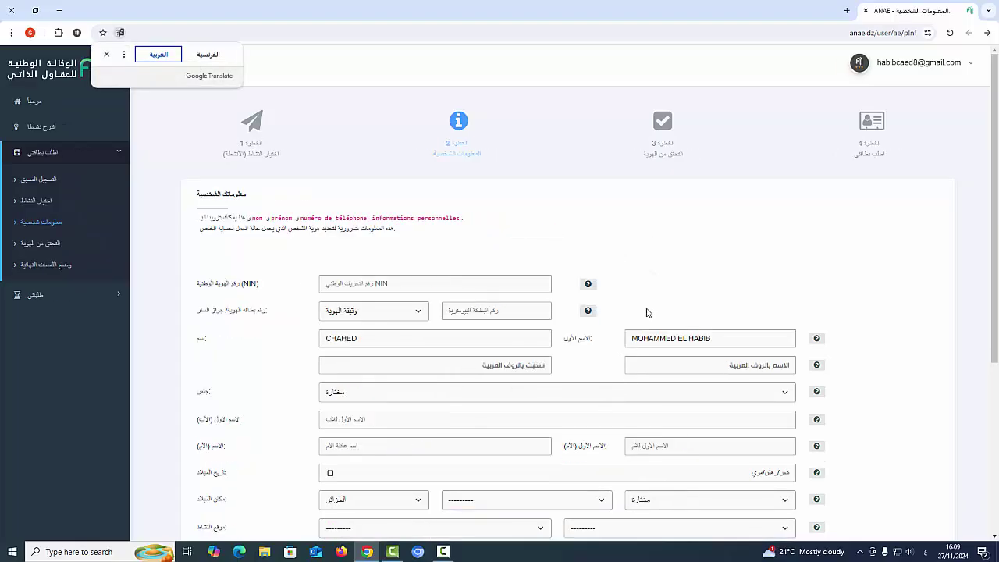
click(347, 285)
mouse_move(590, 287)
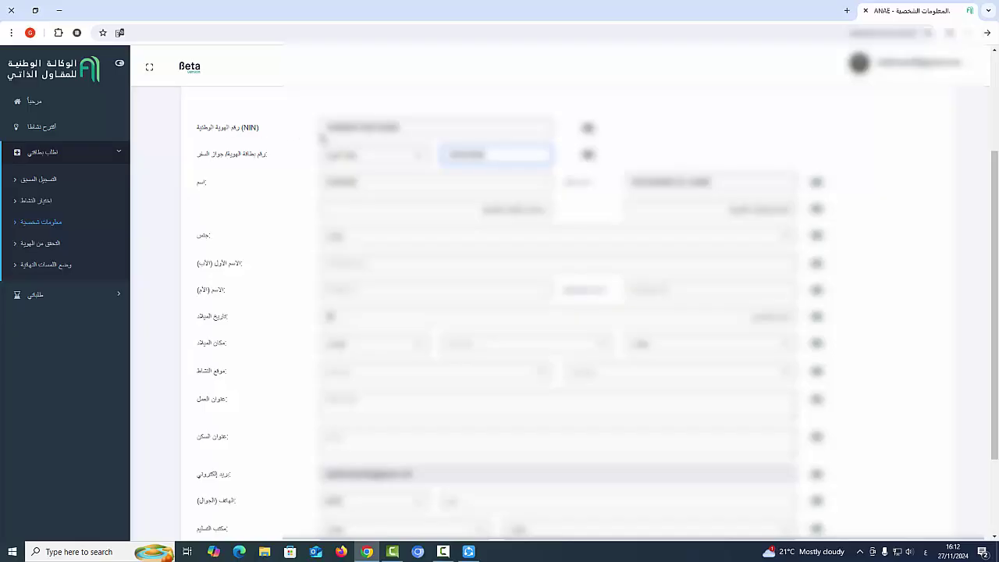
Enter the applicant's surname and first name in the Arabic-letter fields.
drag(485, 154, 461, 154)
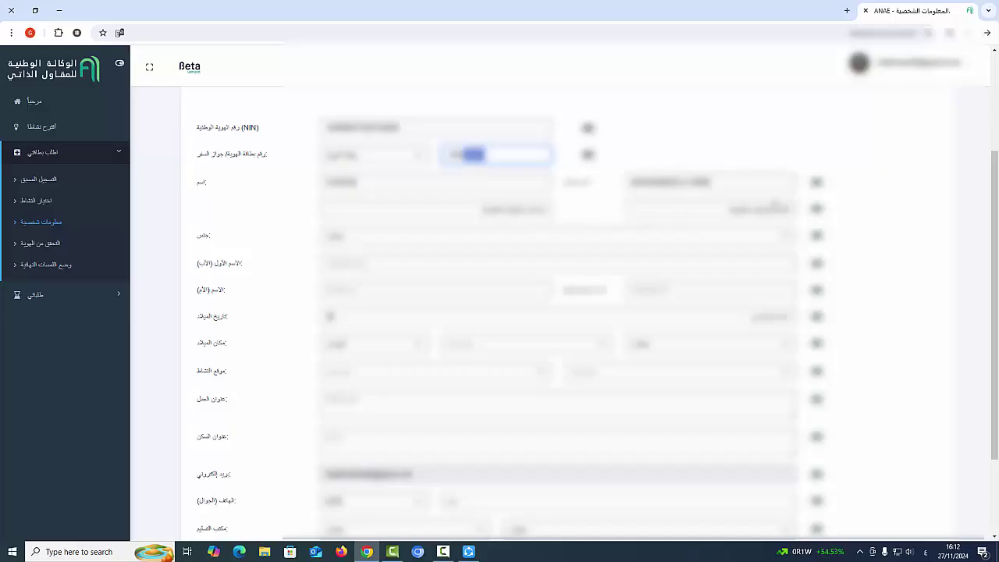
click(711, 212)
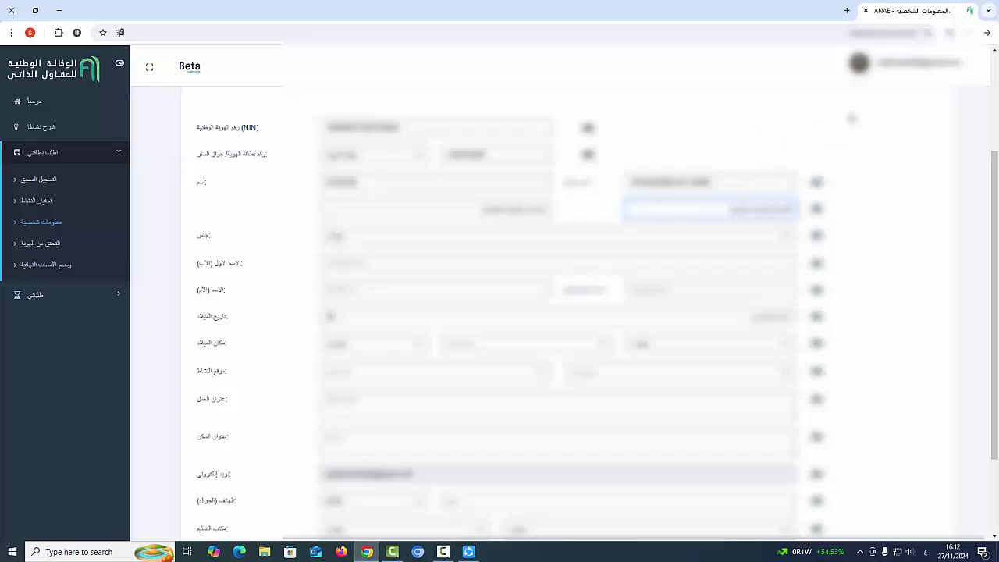
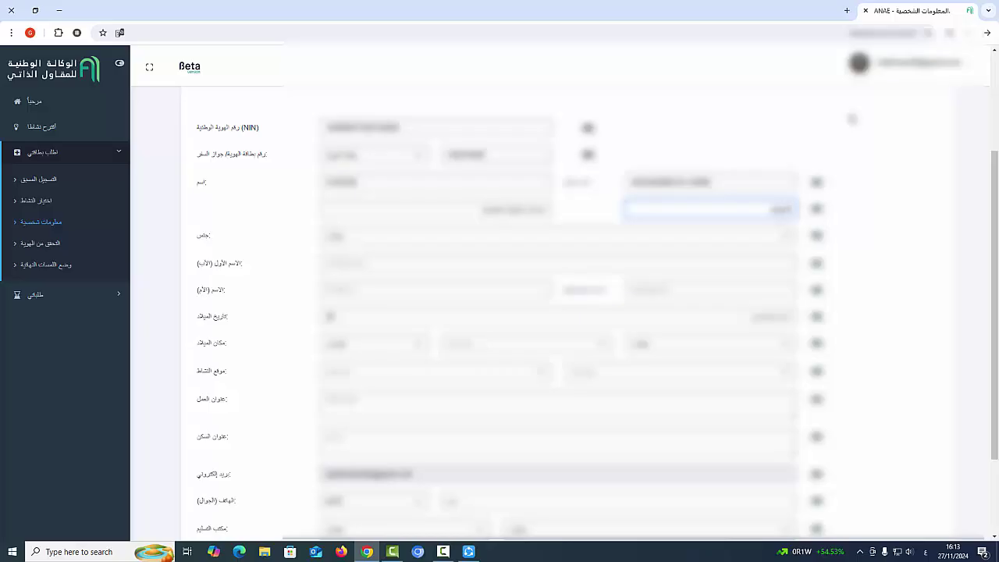
click(538, 212)
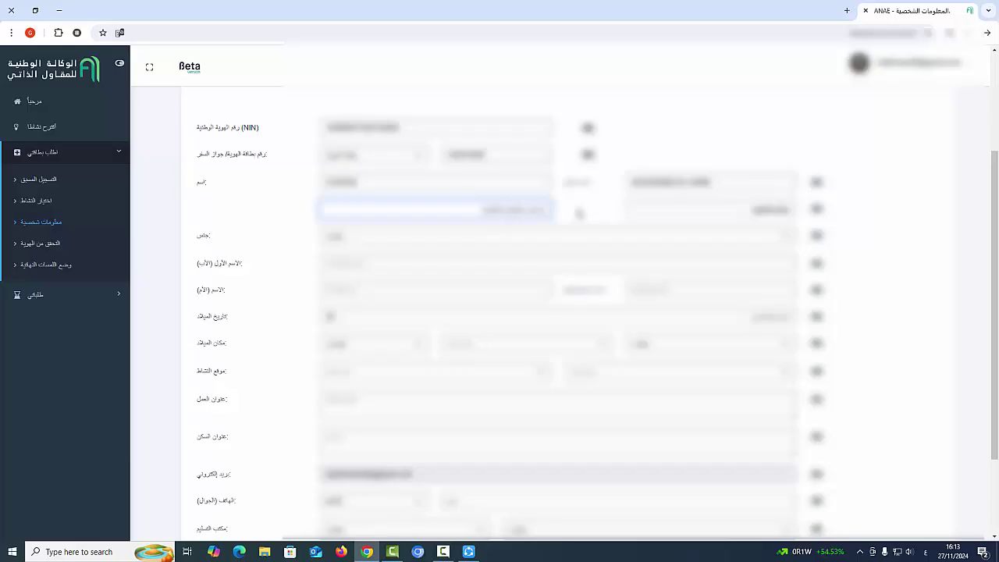
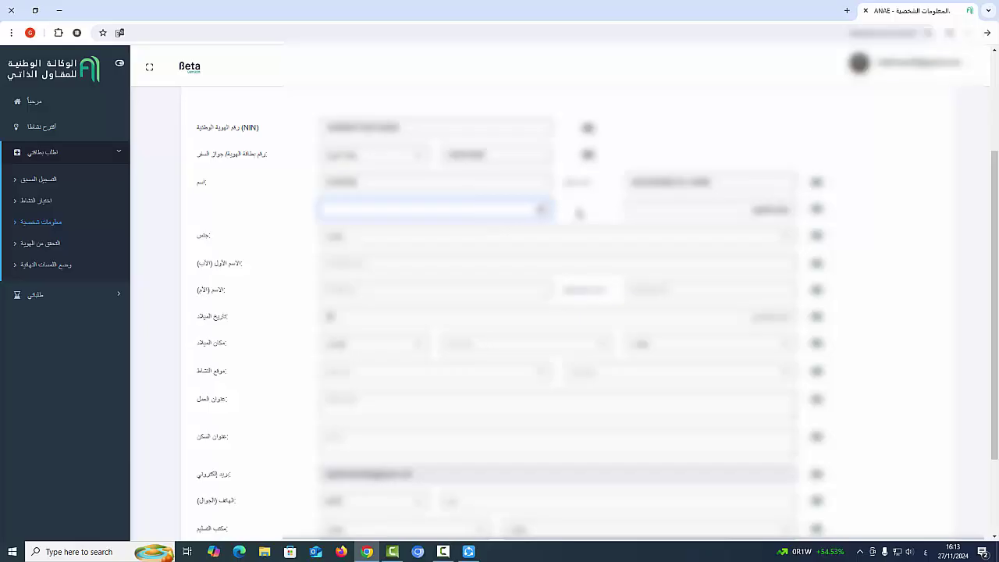
Choose the applicant's gender and enter the father's first name in Latin letters.
click(498, 238)
click(366, 268)
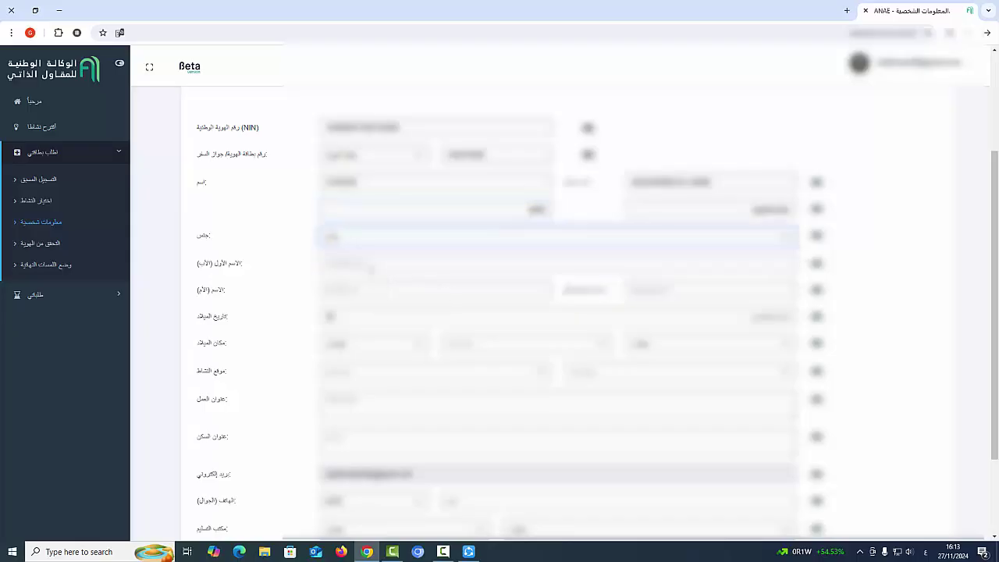
click(385, 267)
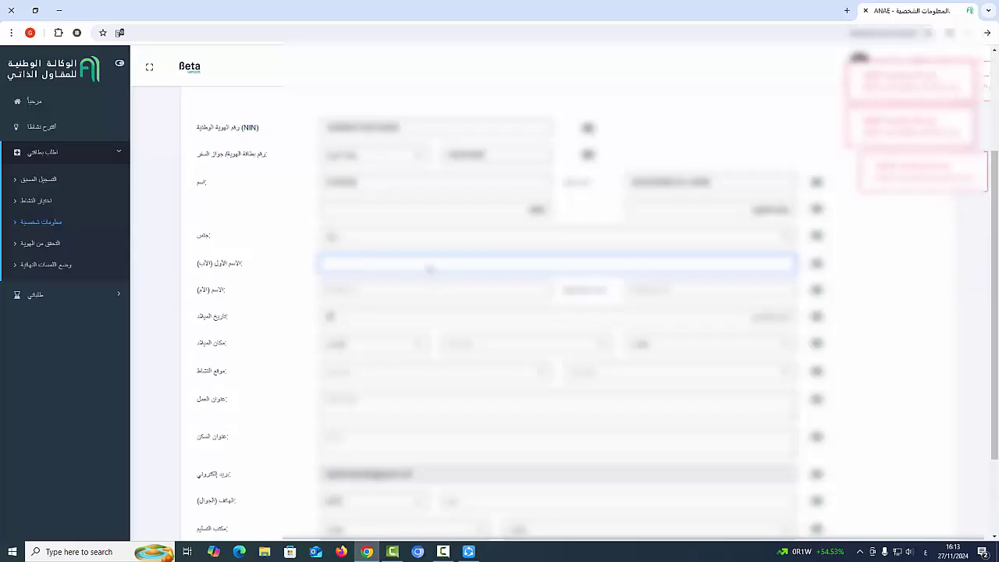
key(alt+shift)
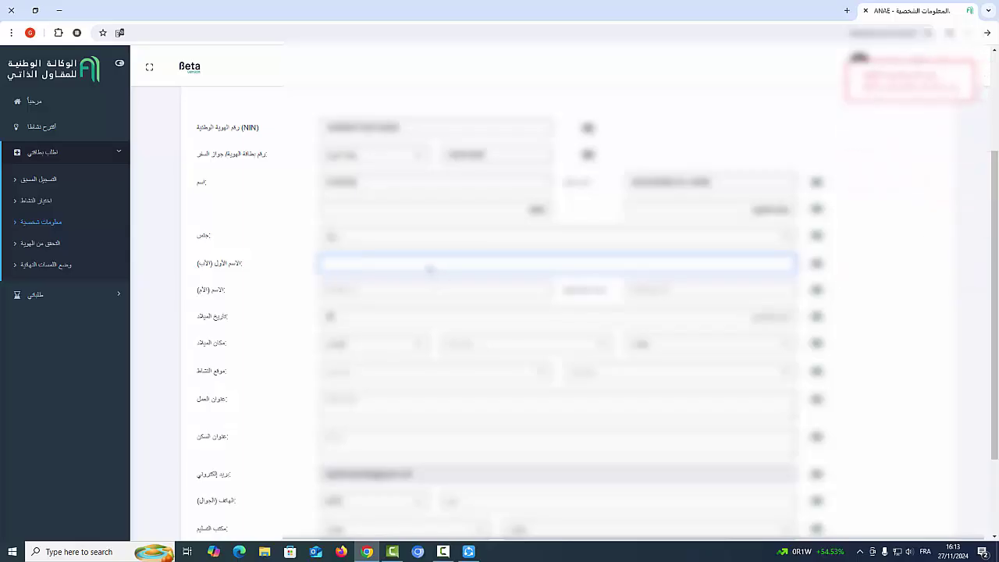
text(Mo)
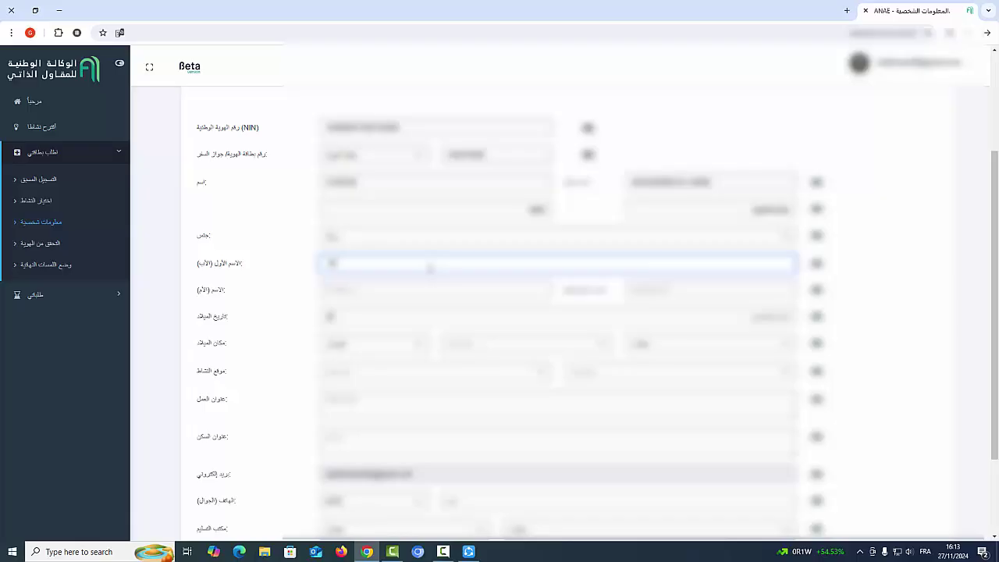
text(hamed)
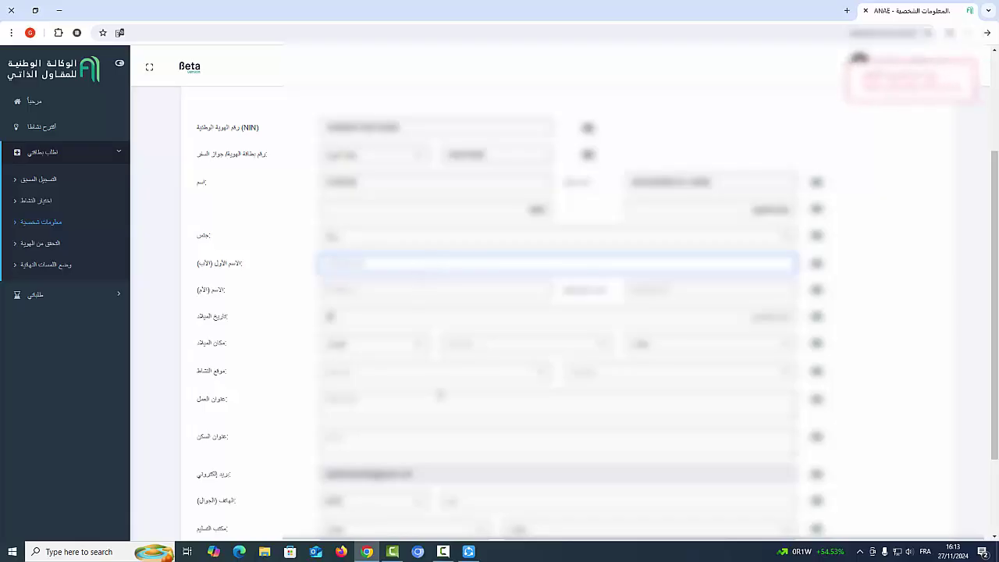
click(442, 551)
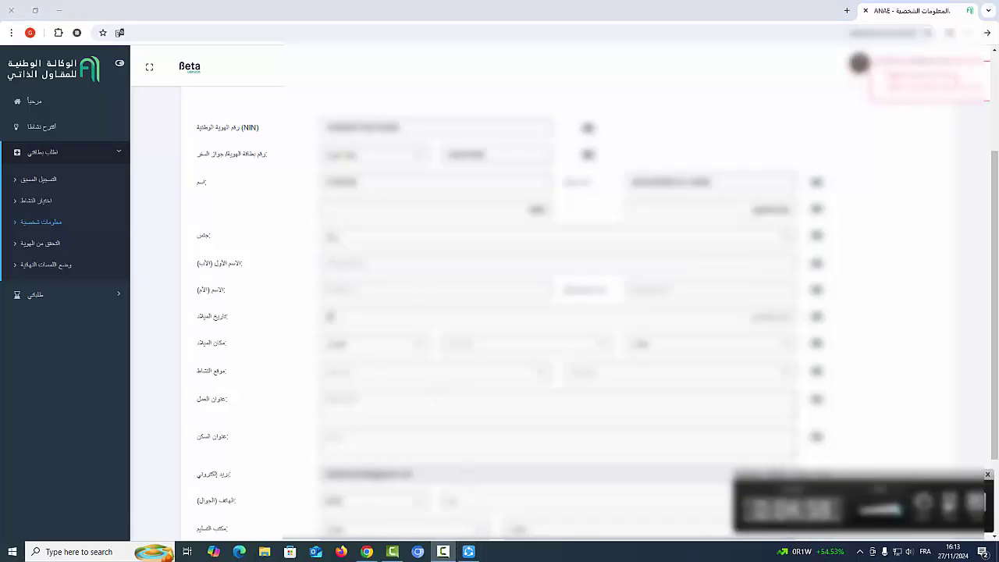
click(435, 337)
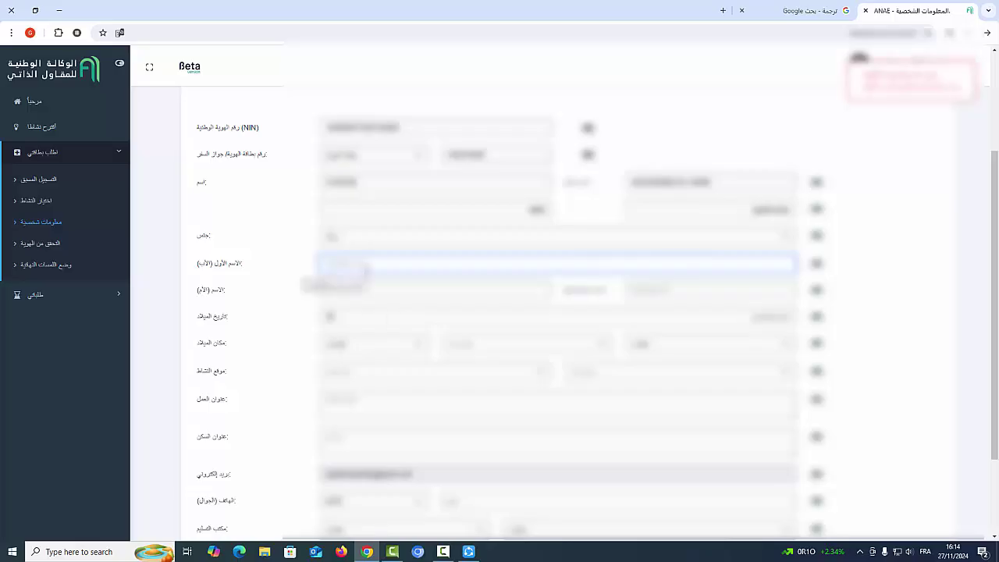
text(Mohammed)
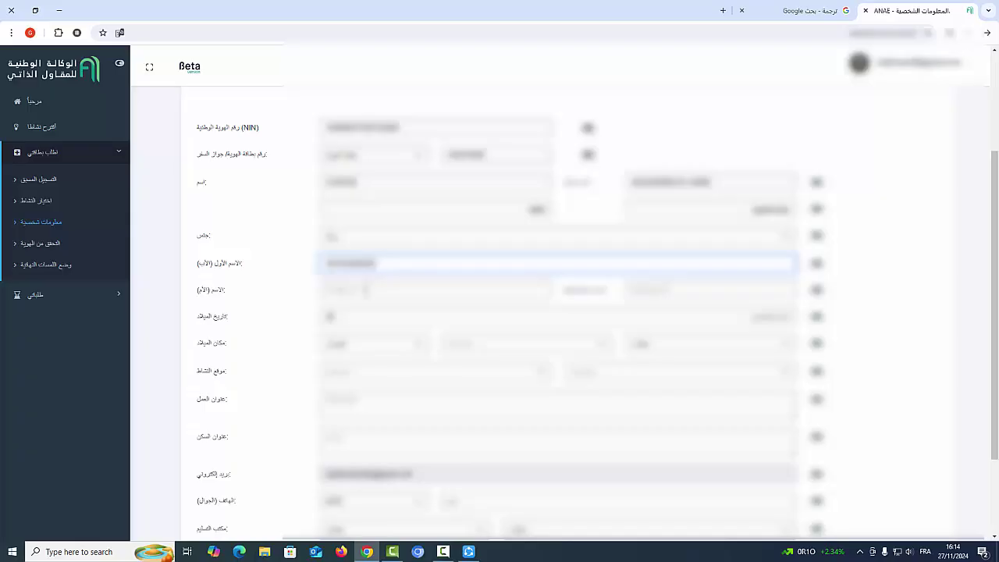
Fill in the mother's surname and first name.
click(375, 293)
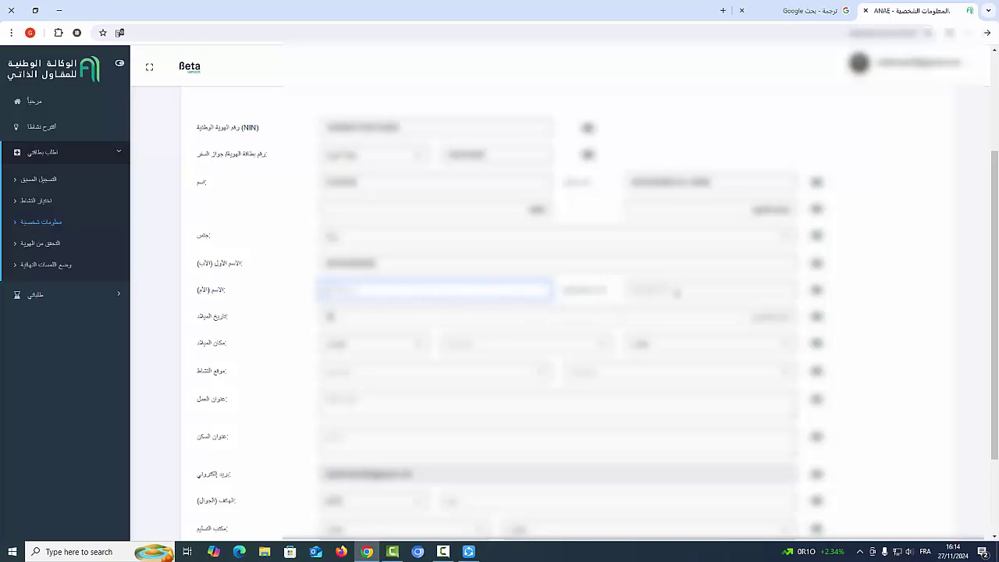
click(405, 296)
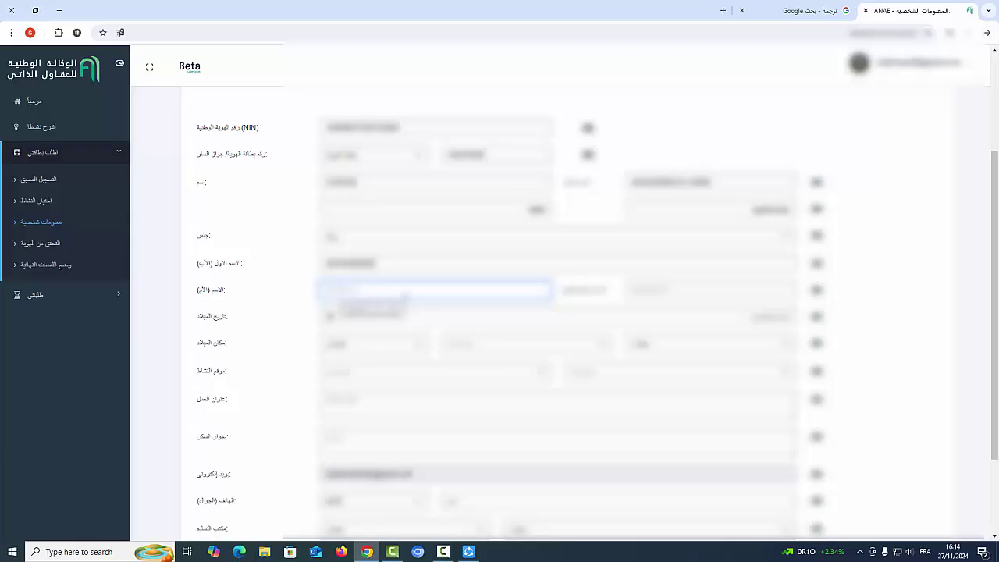
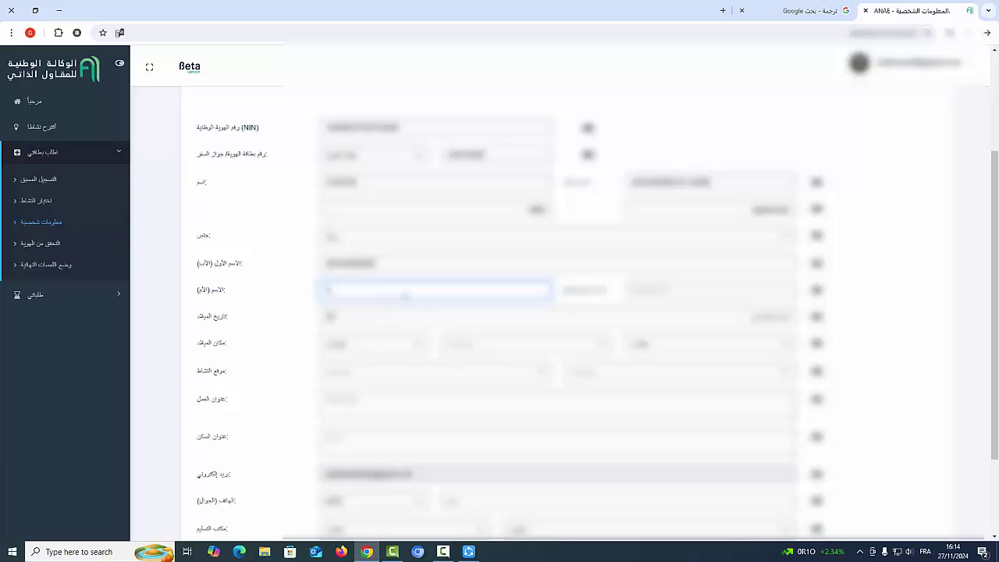
click(659, 292)
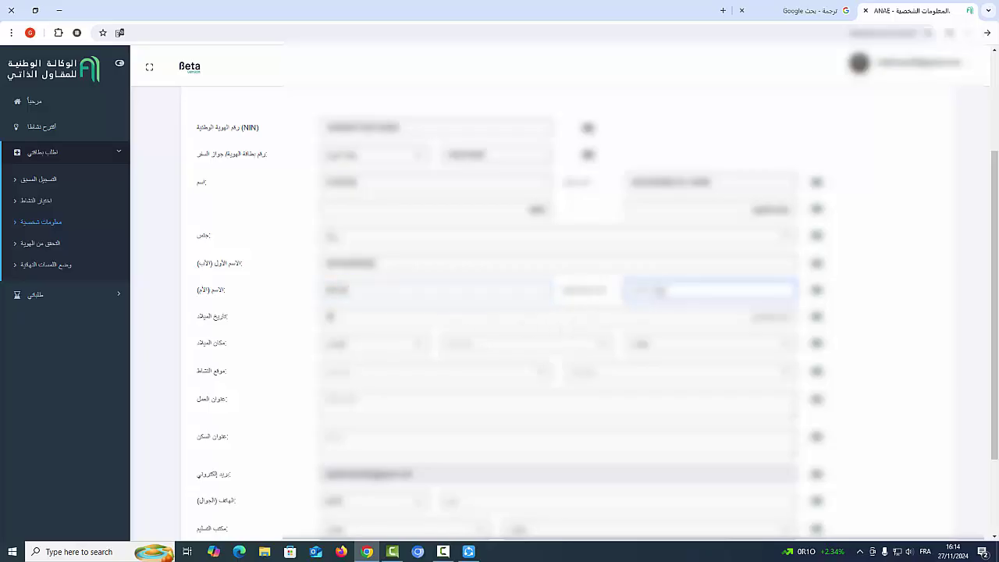
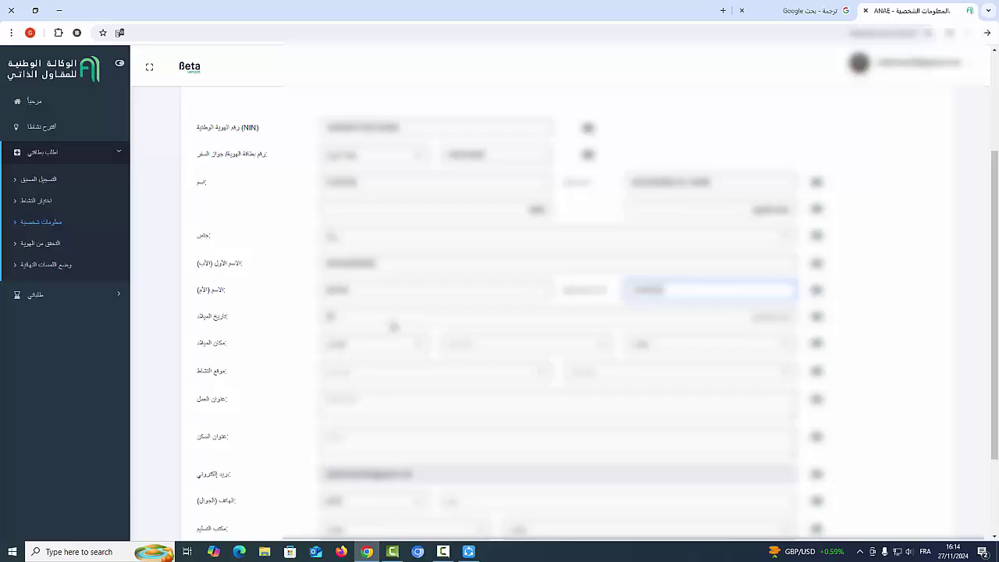
click(394, 323)
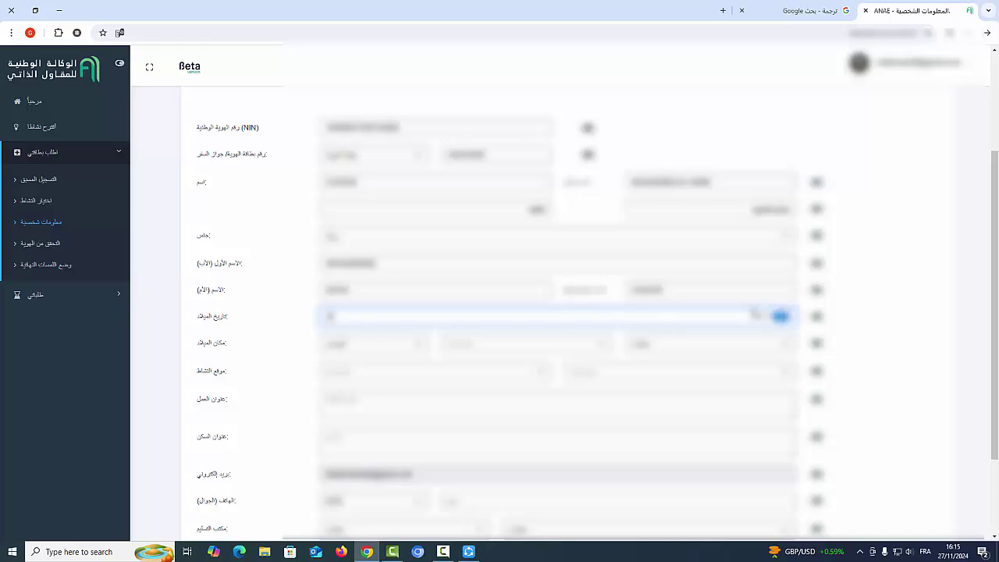
Set the birth country and the second and third place-of-birth dropdowns.
click(415, 354)
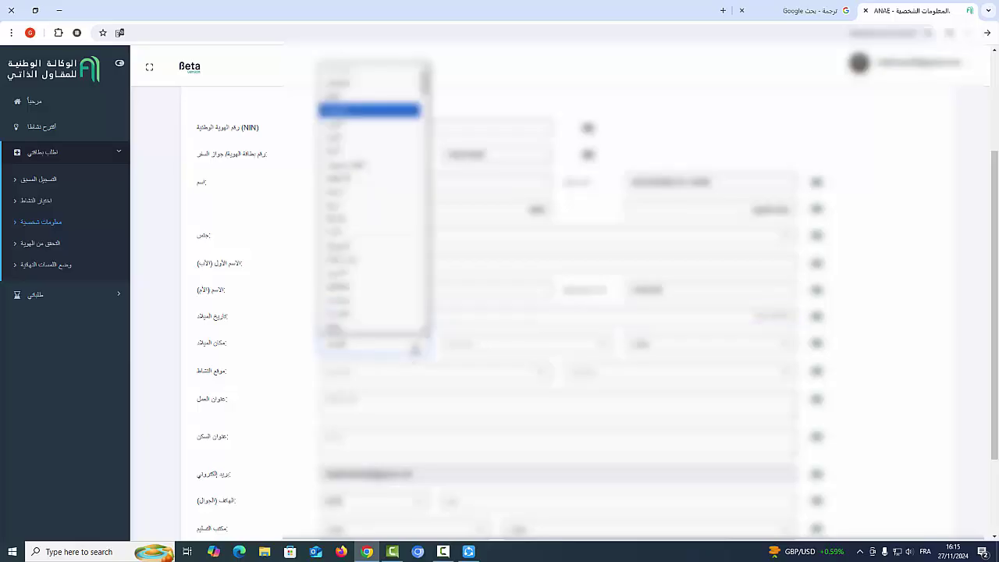
click(355, 113)
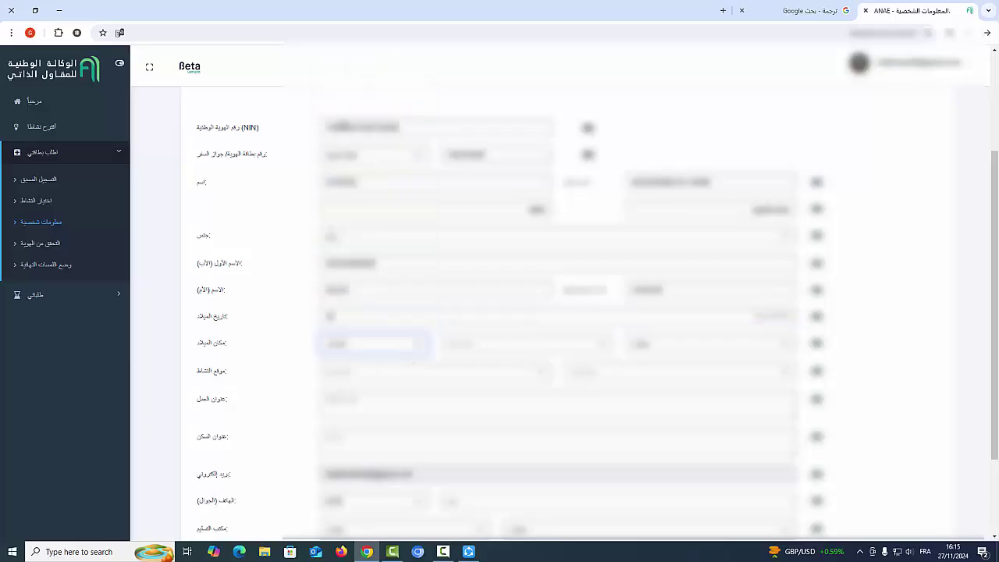
click(492, 346)
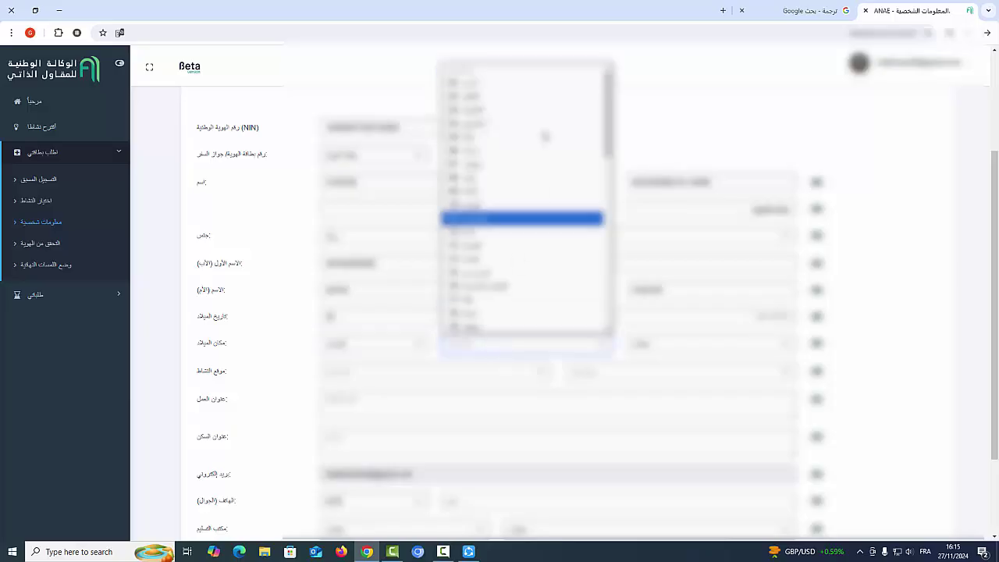
click(503, 136)
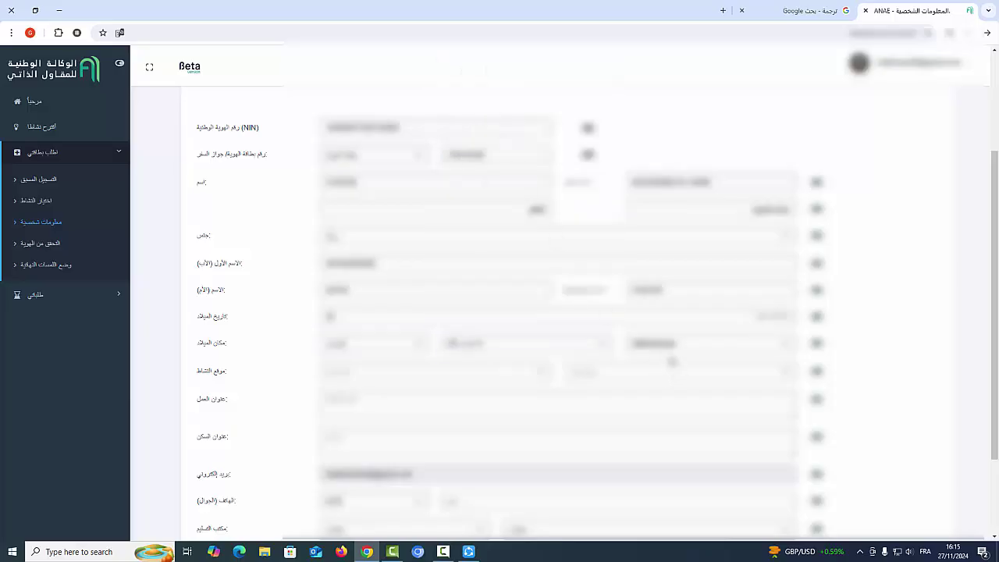
click(669, 347)
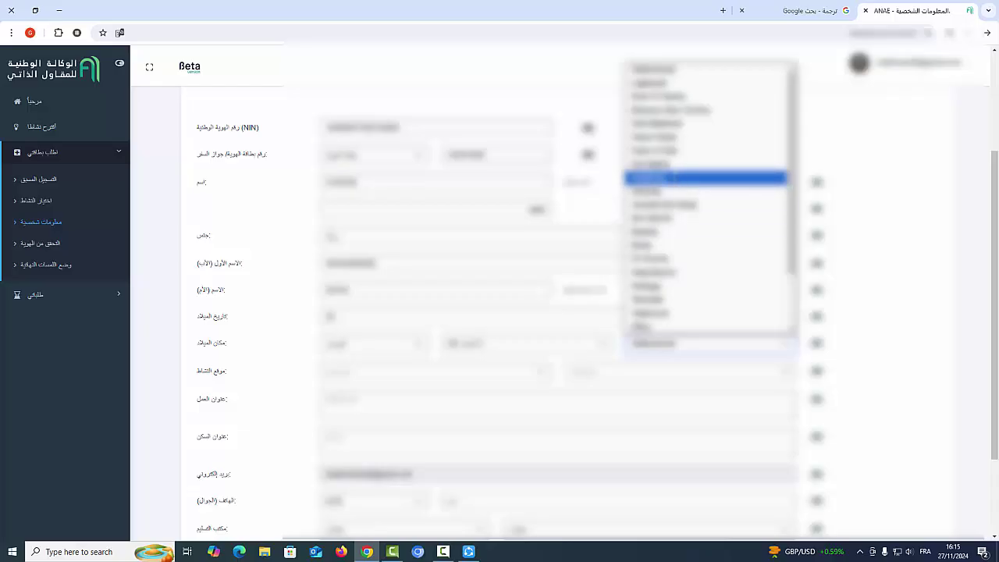
click(668, 166)
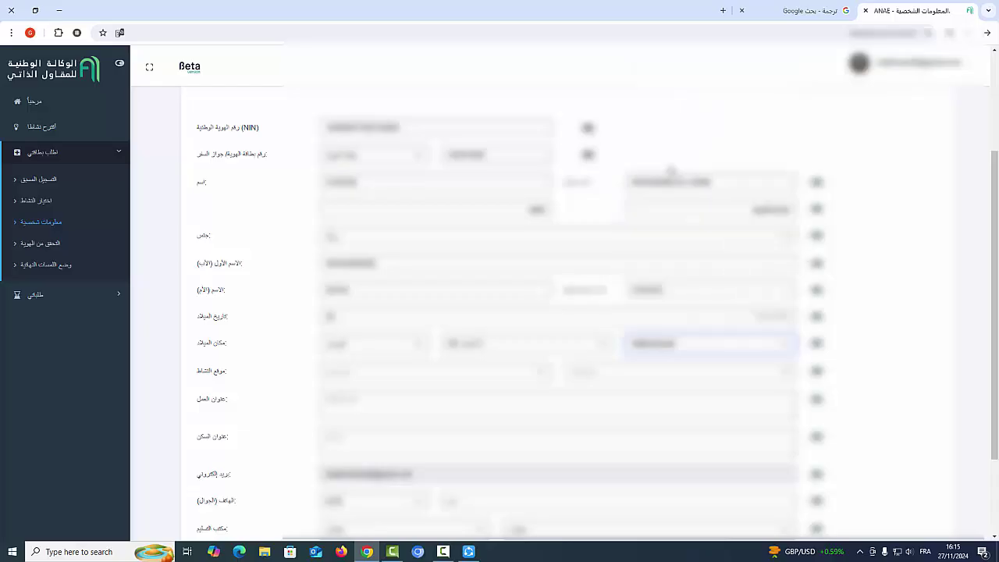
click(370, 404)
scroll(379, 400, down, 1)
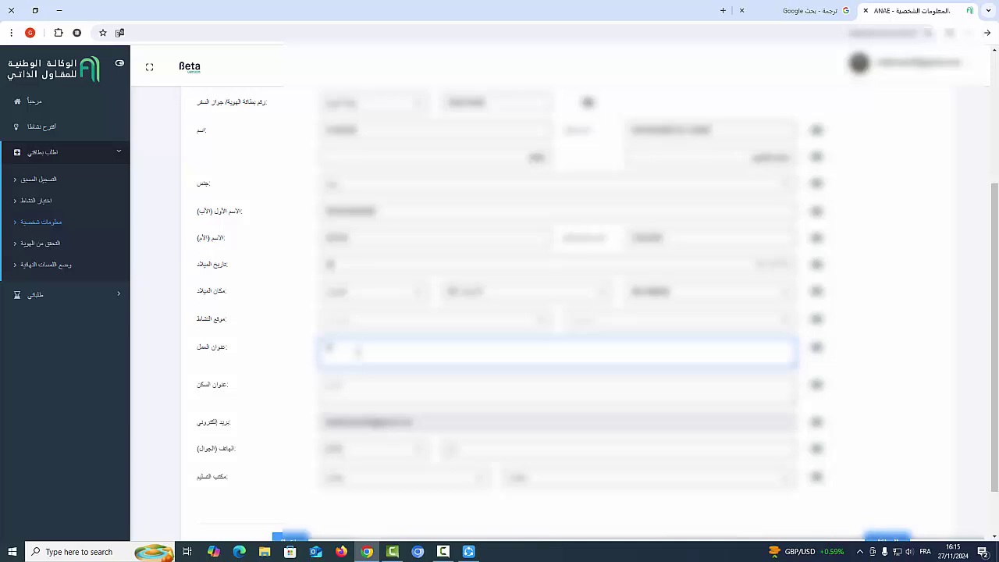
Enter the work address and the applicant's mobile phone number.
text(0)
key(BackSpace)
text(12)
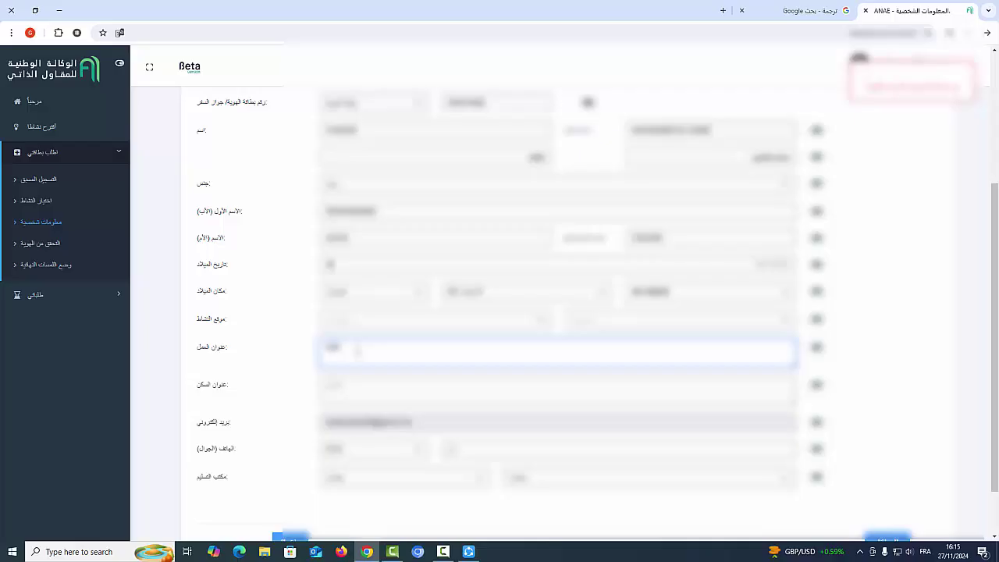
text(3456)
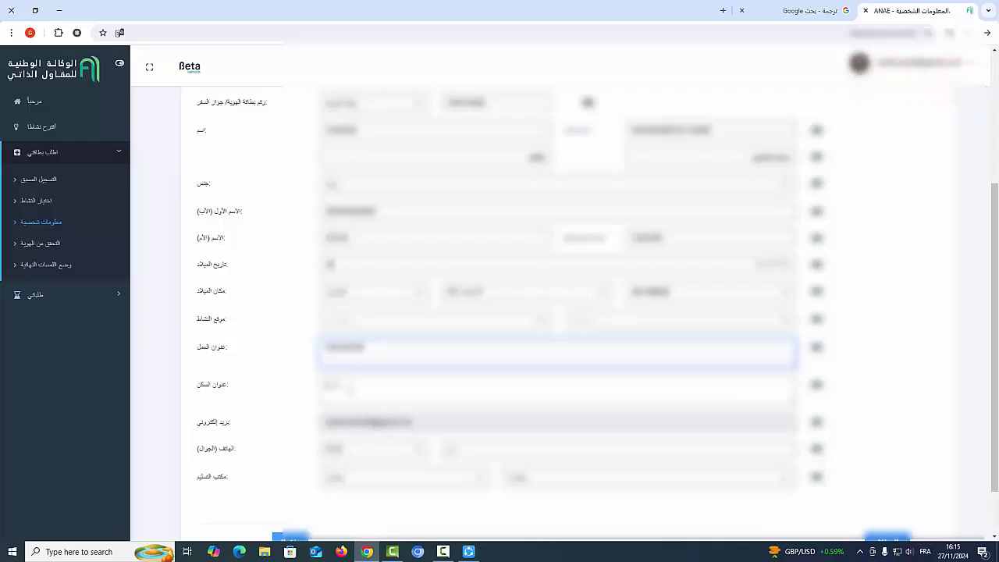
click(350, 390)
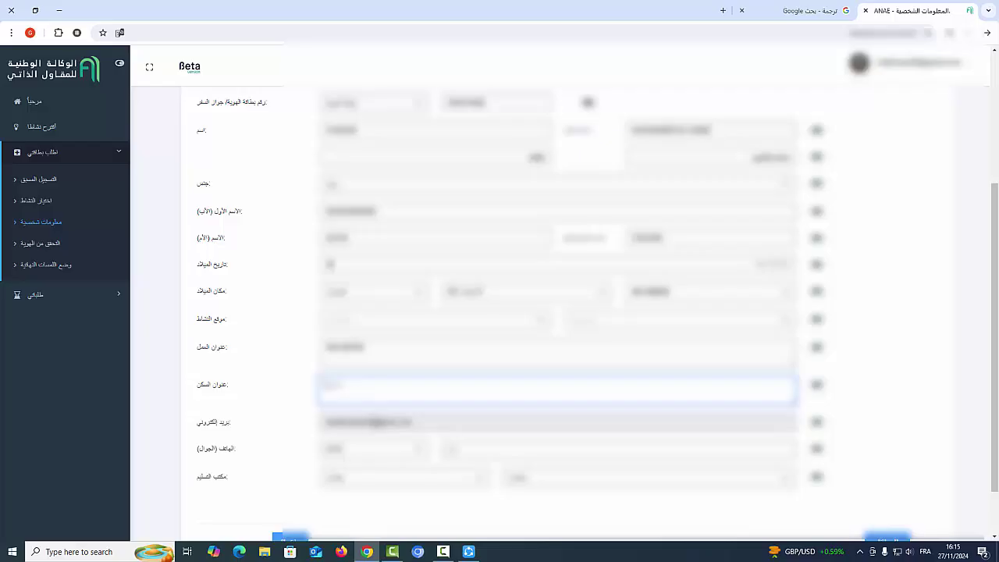
click(480, 449)
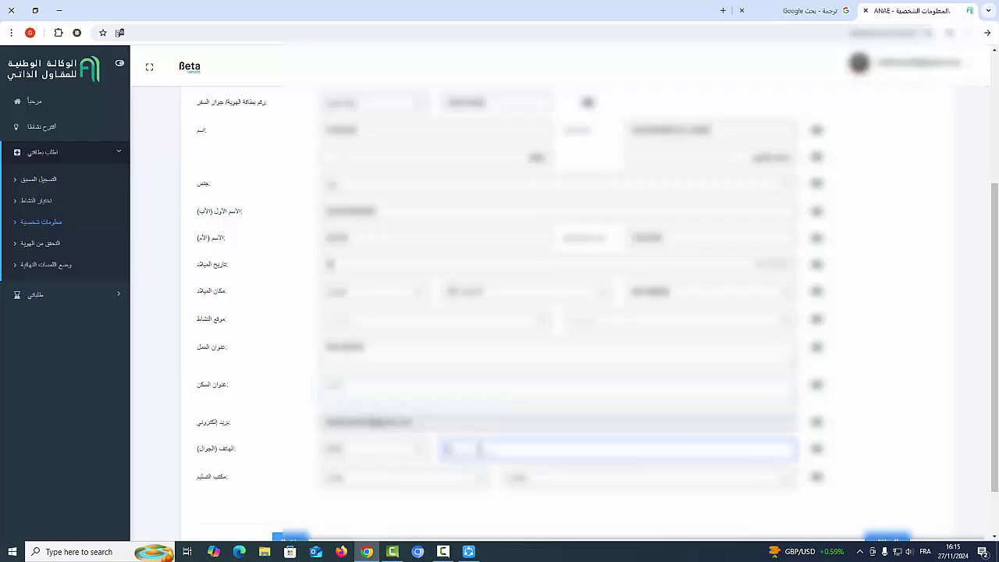
text(66)
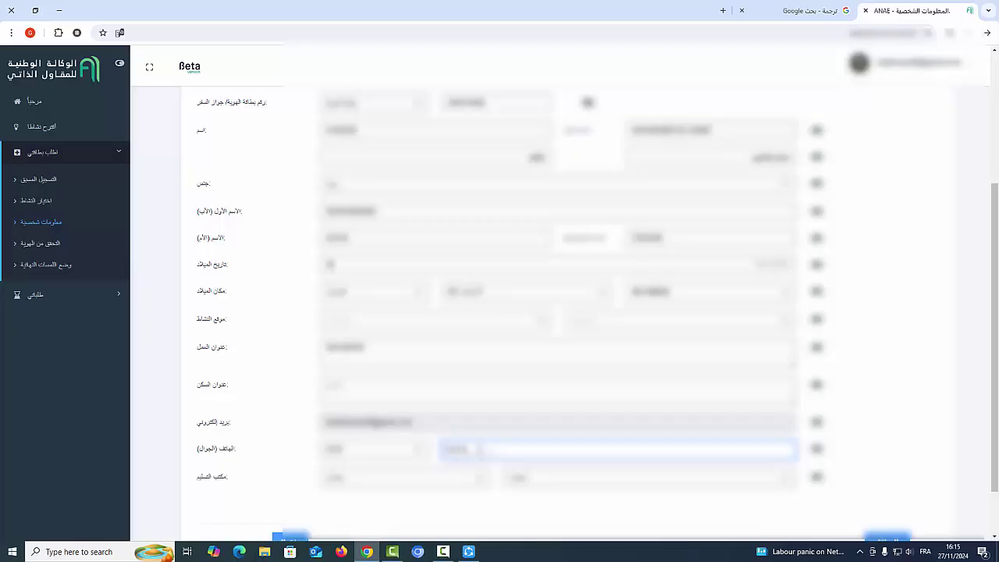
text(12345)
Choose the province of the card delivery office.
click(439, 483)
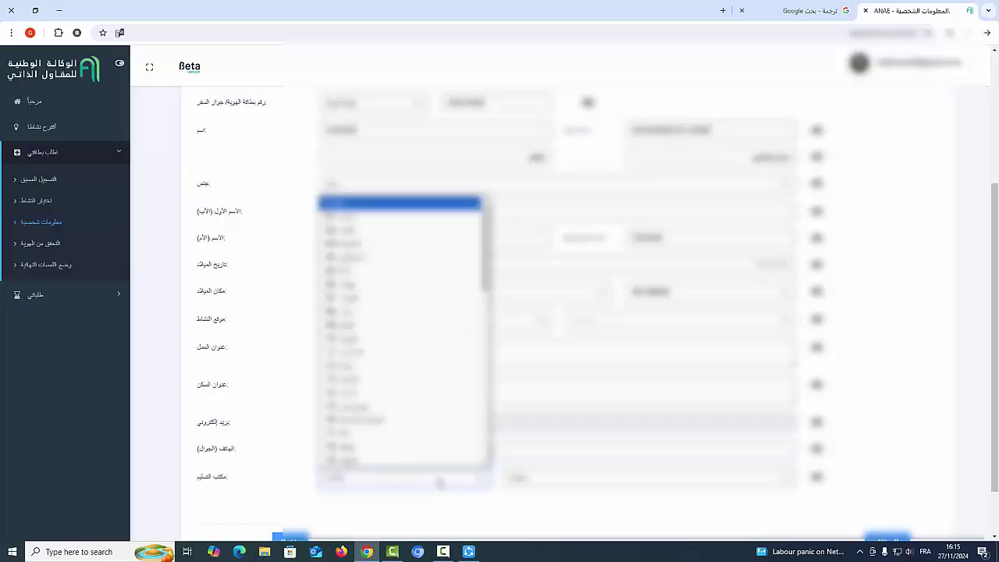
click(332, 244)
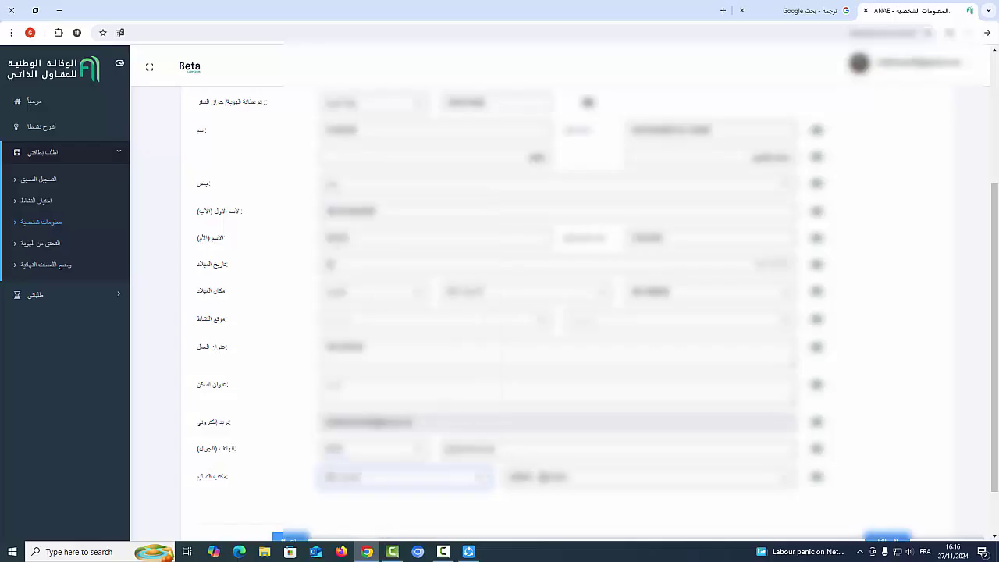
click(575, 486)
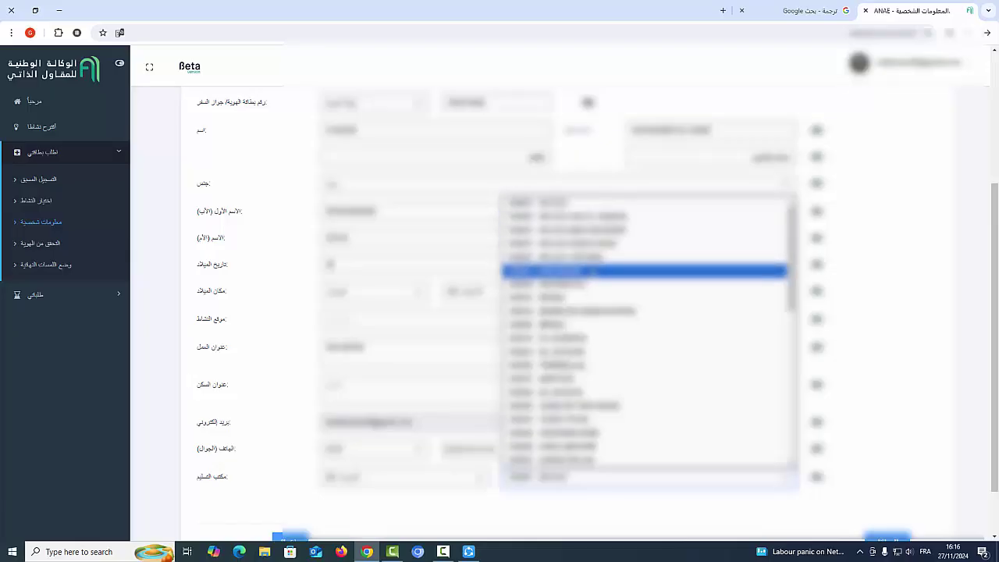
Pick the delivery office and set both activity-location dropdowns.
click(546, 270)
scroll(515, 351, down, 1)
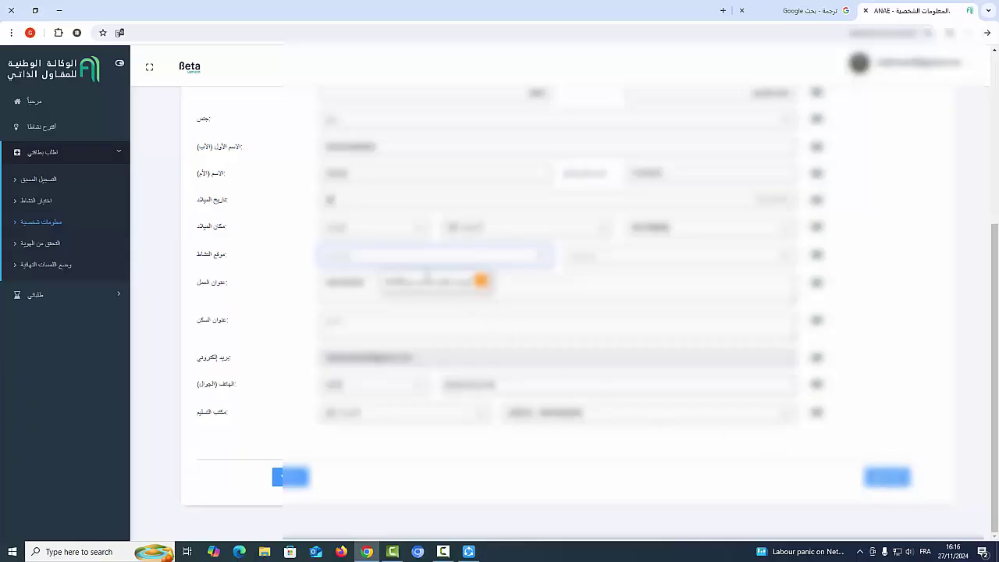
click(415, 258)
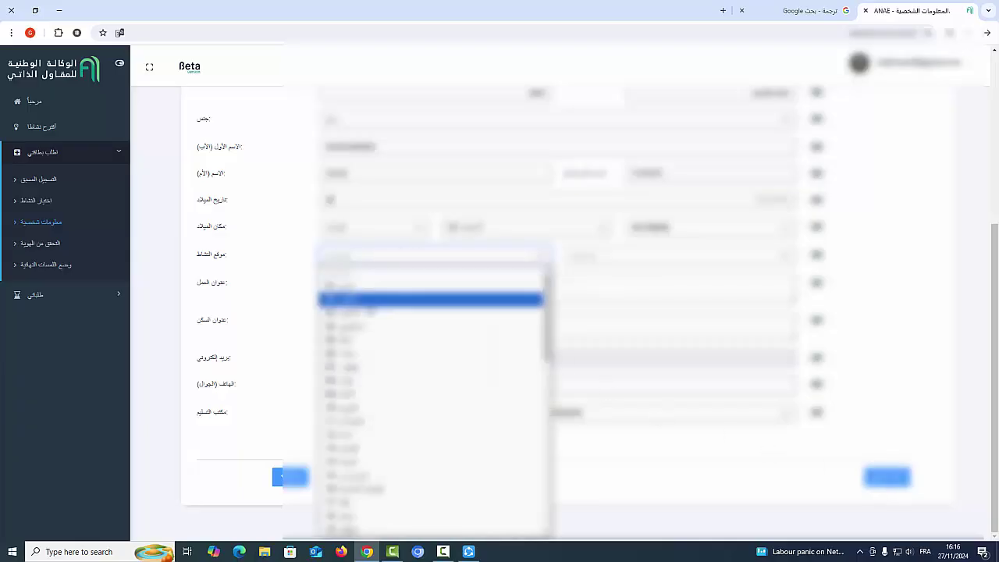
click(368, 311)
click(373, 275)
click(360, 315)
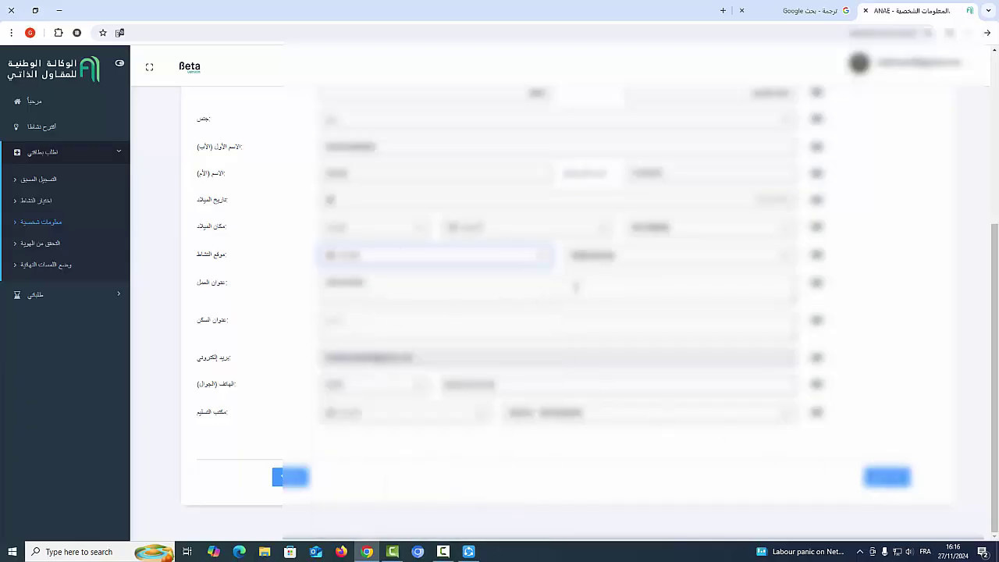
click(625, 260)
click(605, 353)
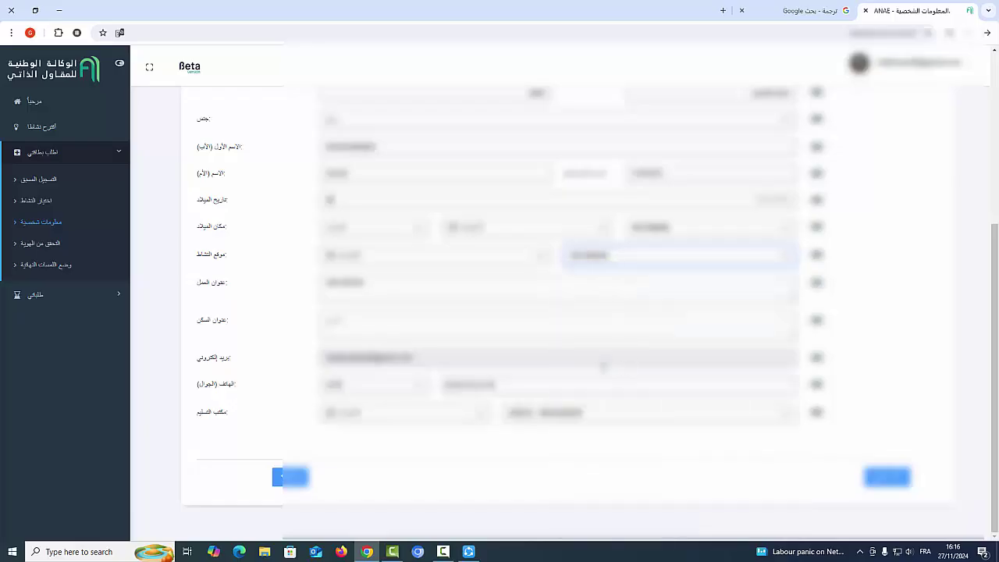
Review the completed form and continue to the identity-validation step.
scroll(603, 314, up, 2)
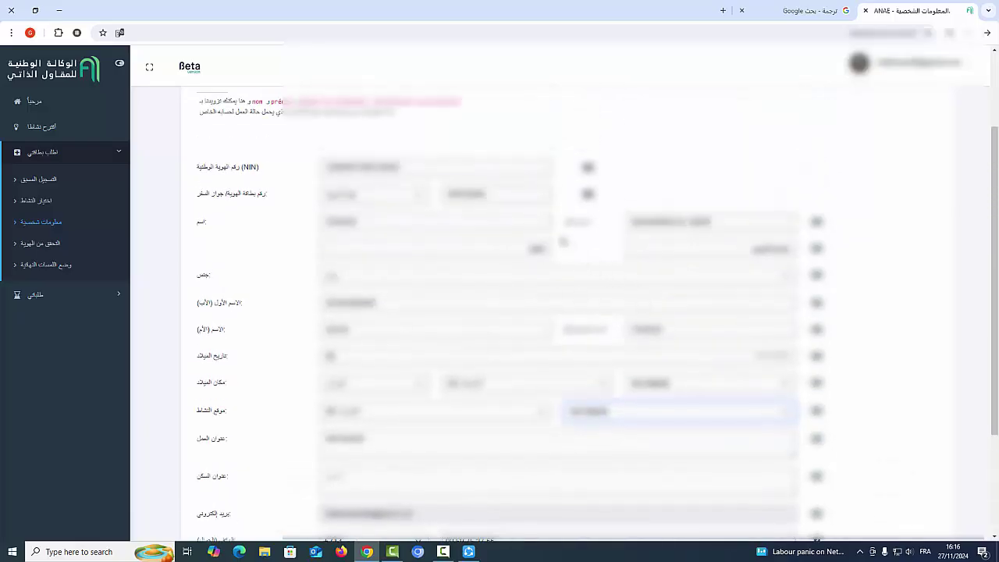
scroll(785, 422, down, 3)
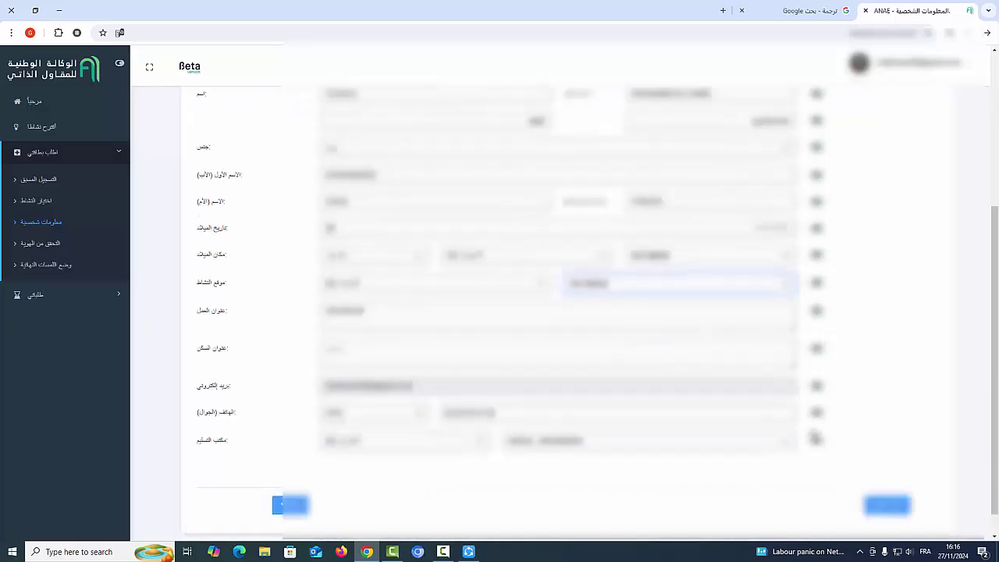
scroll(588, 227, up, 4)
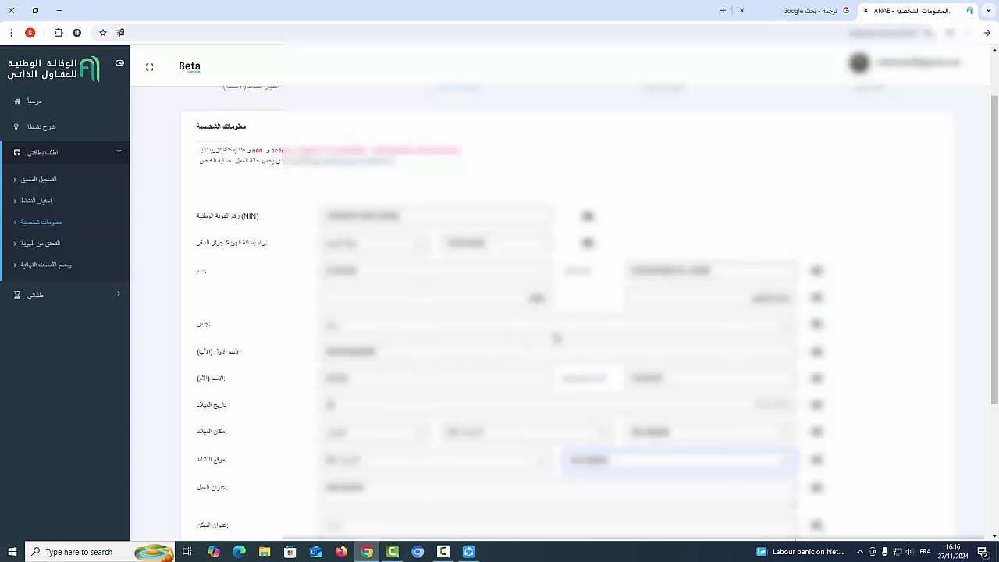
scroll(515, 343, down, 3)
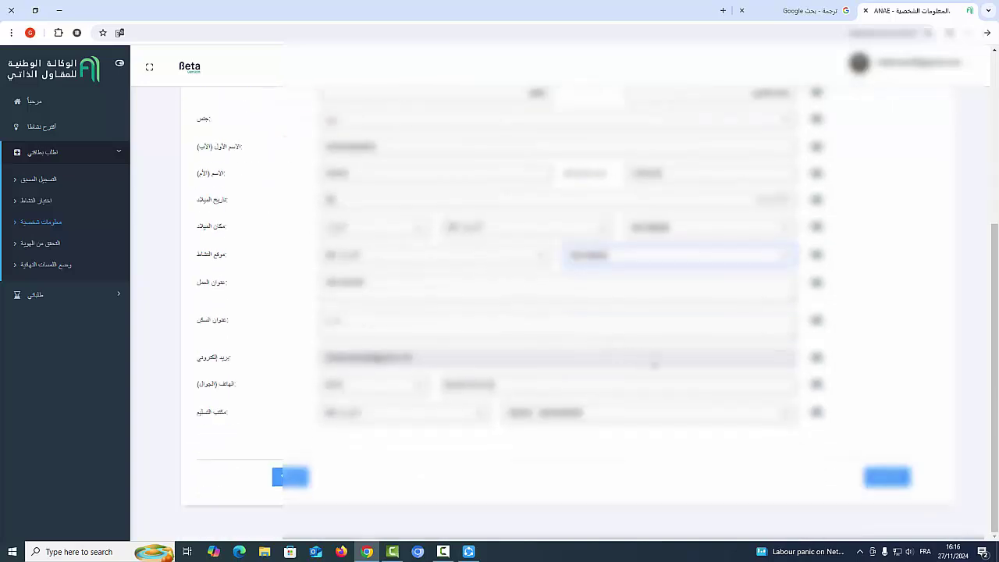
click(885, 477)
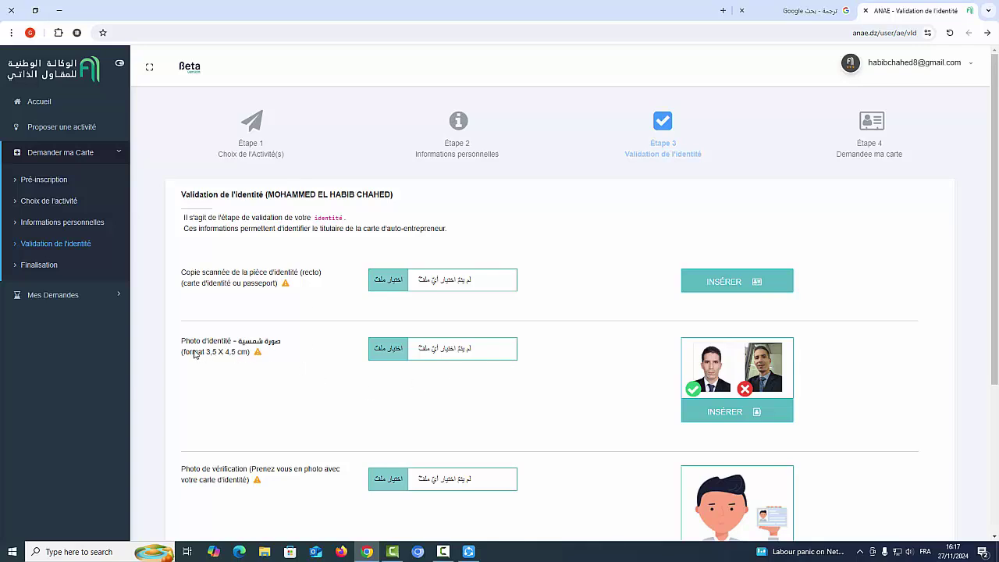
Highlight the required 3,5 X 4,5 cm photo size and switch to the Google translation tab.
drag(192, 352, 251, 358)
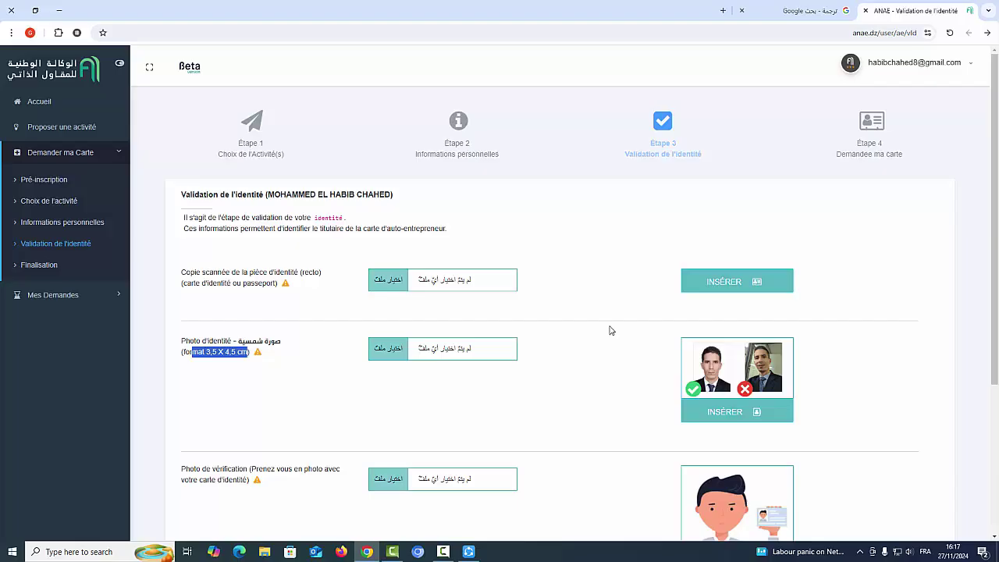
click(773, 10)
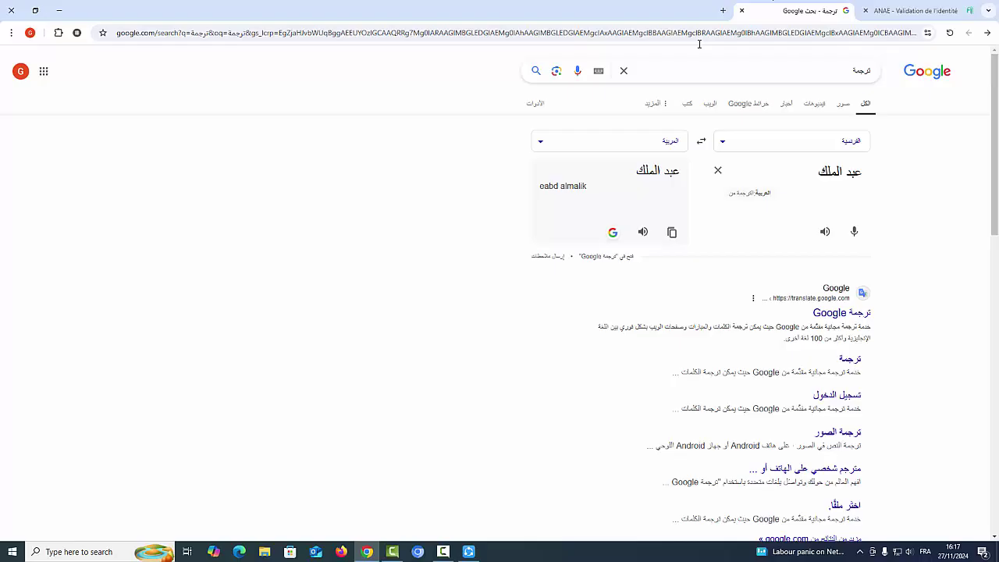
Search Google for 'COMPRESS IMAGE EN LIGNE' and open the 'Compresser des Images JPG en ligne' result.
double_click(667, 72)
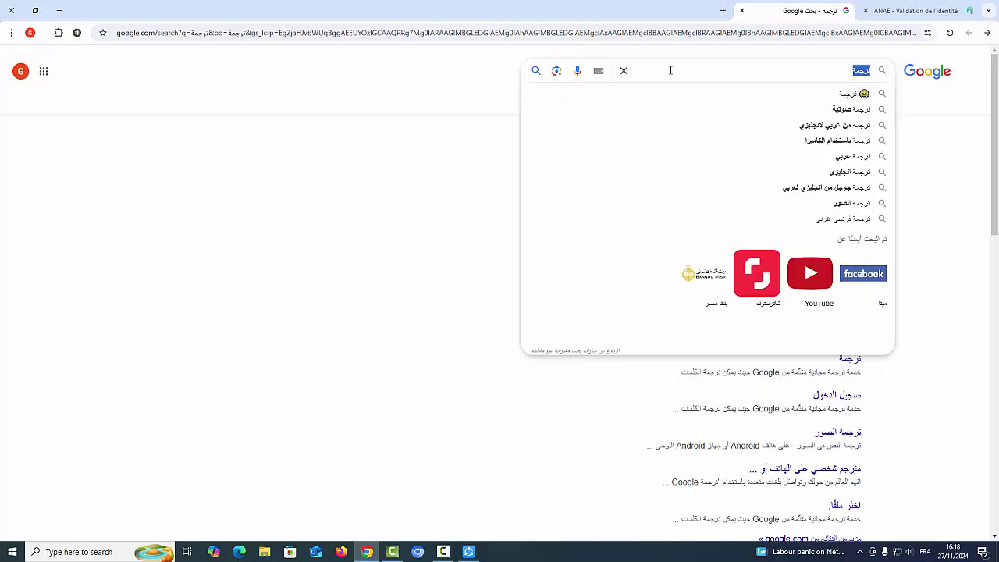
text(COM)
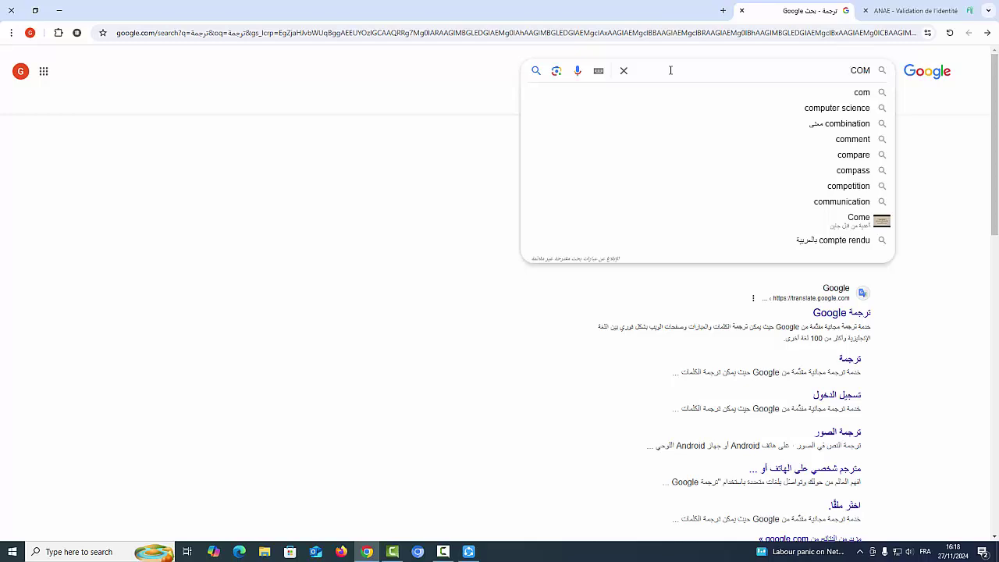
text(PR)
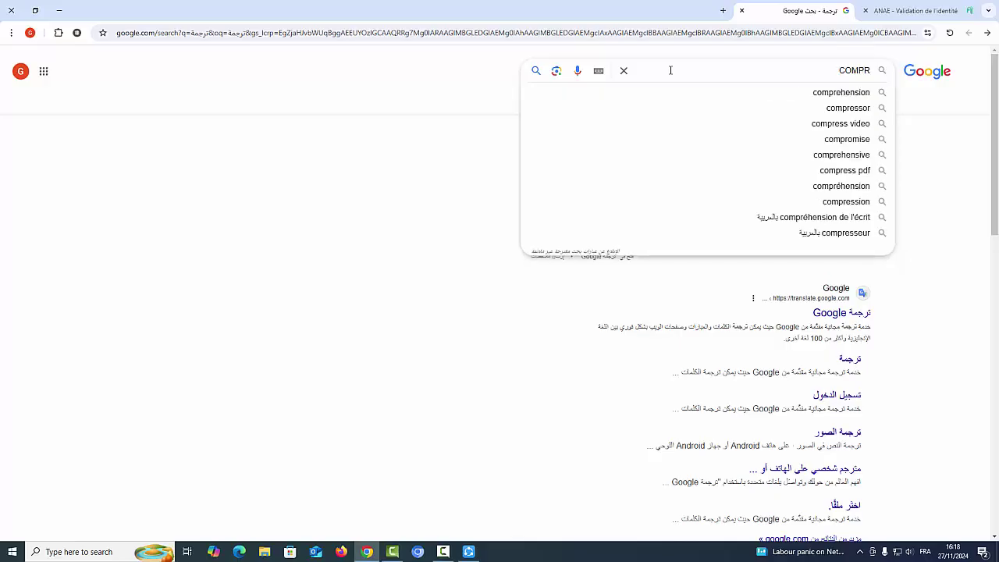
text(E)
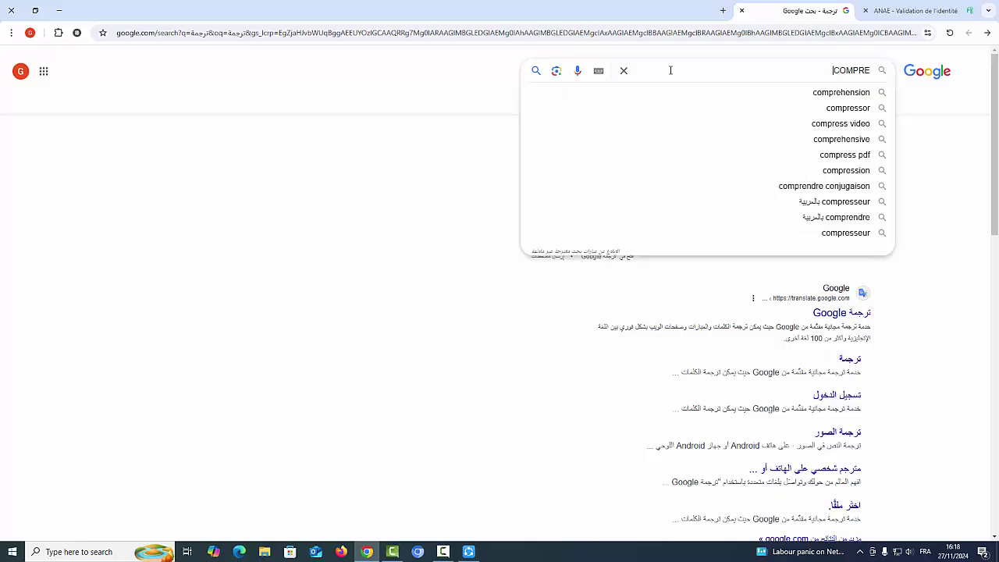
text(SS)
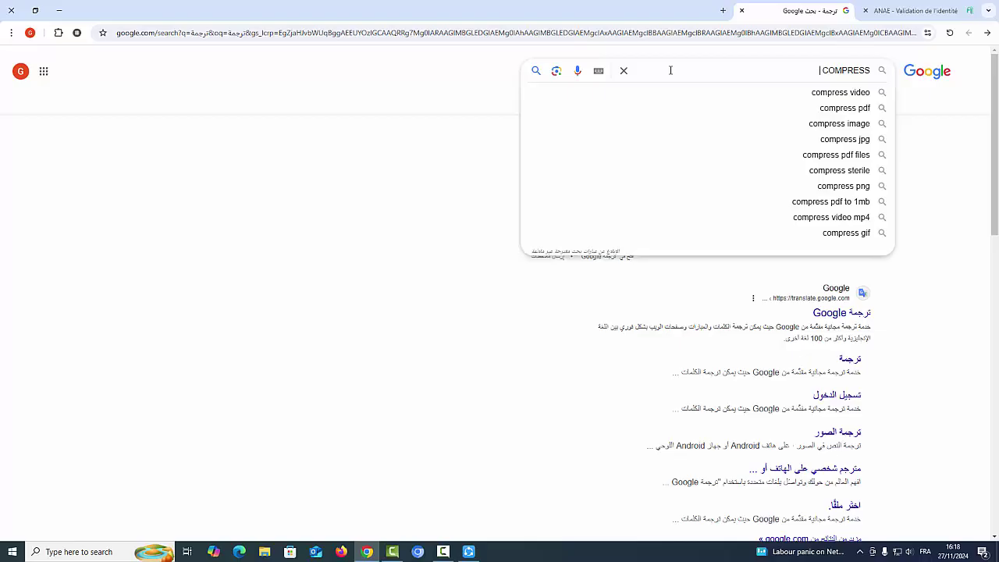
text( IM)
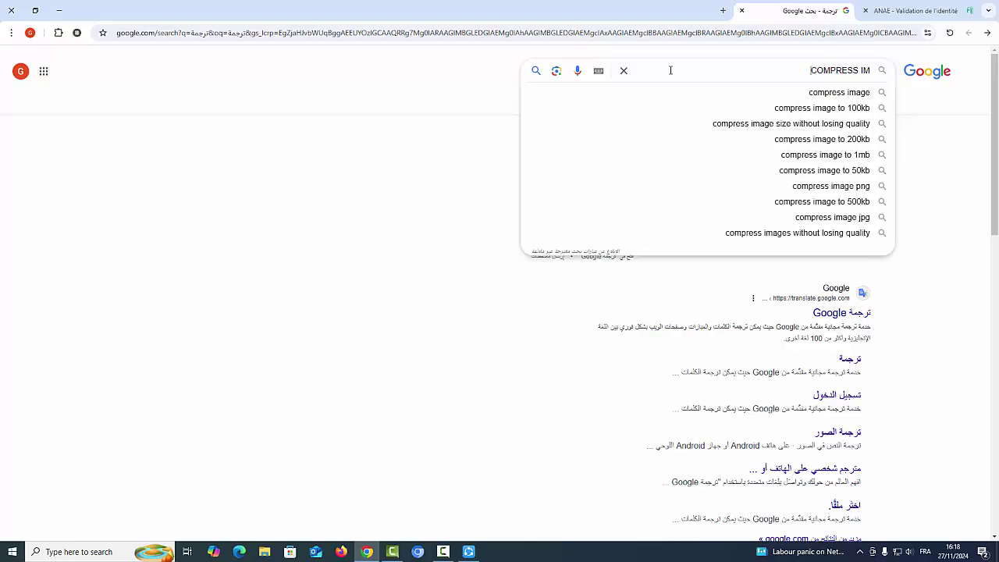
text(AGE EN)
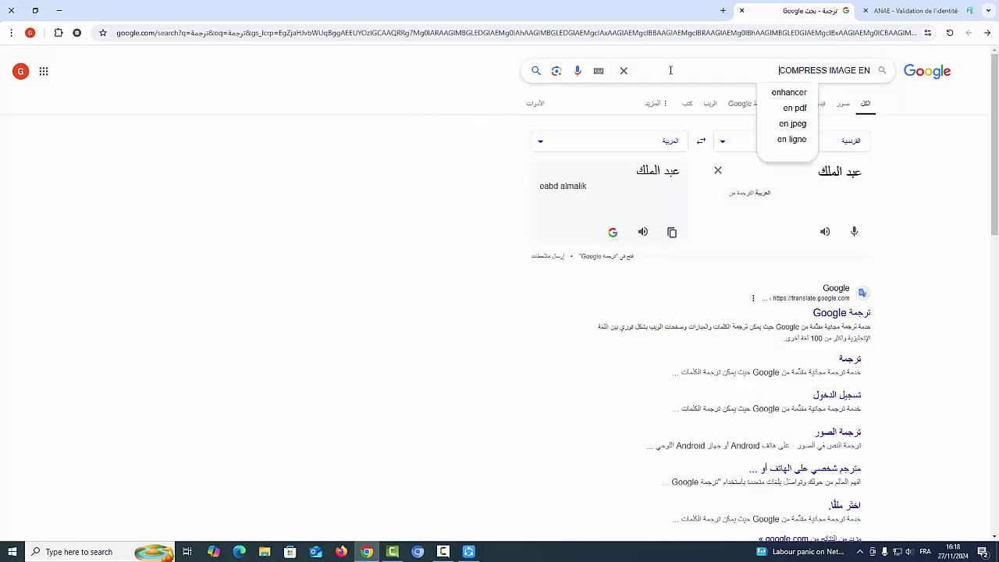
text( L)
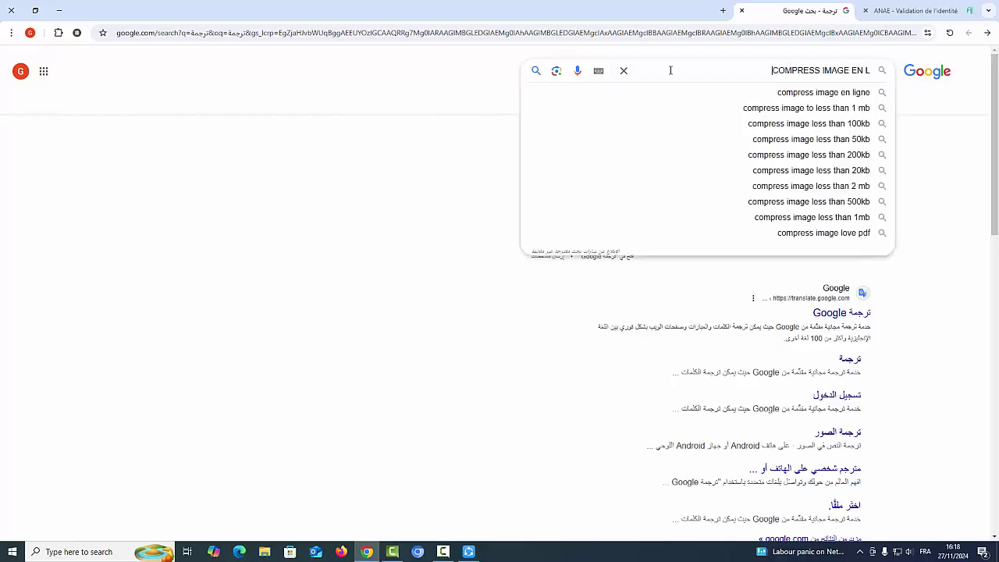
text(IG)
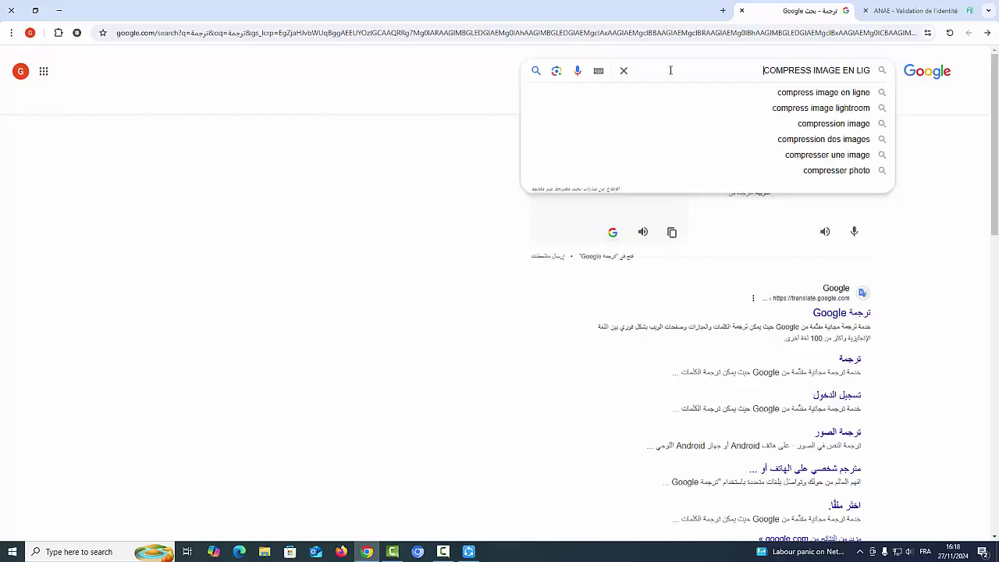
text(NE)
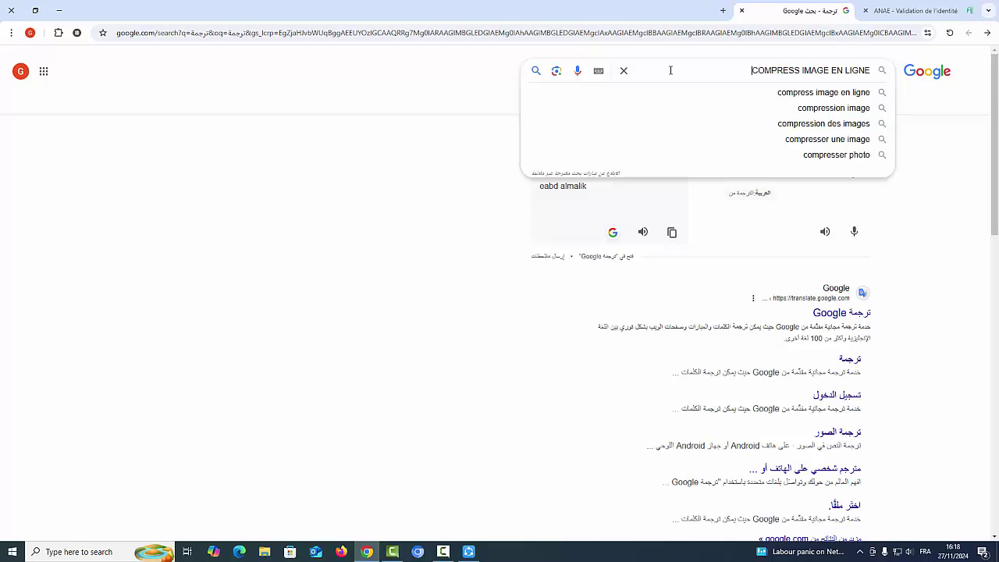
key(Return)
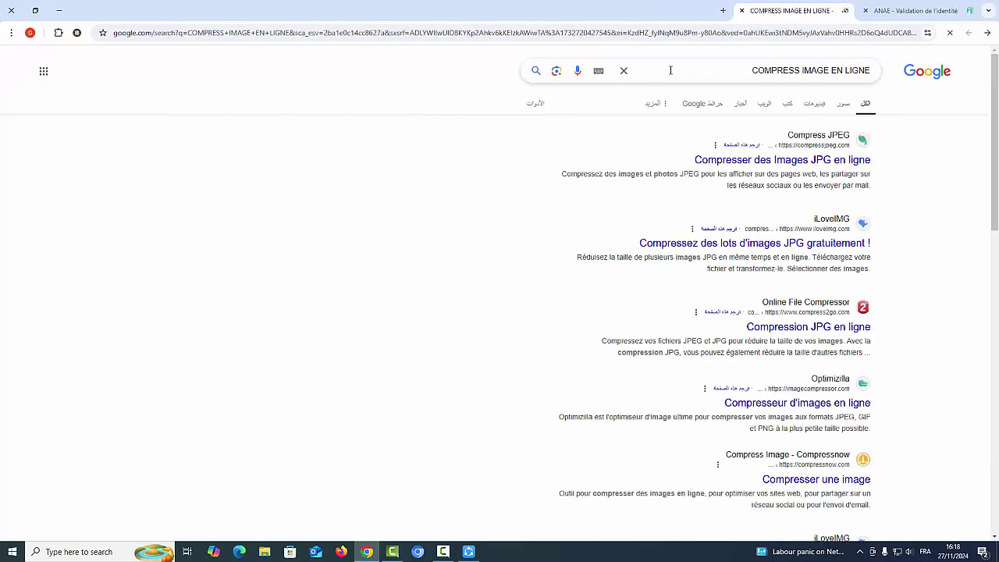
click(715, 163)
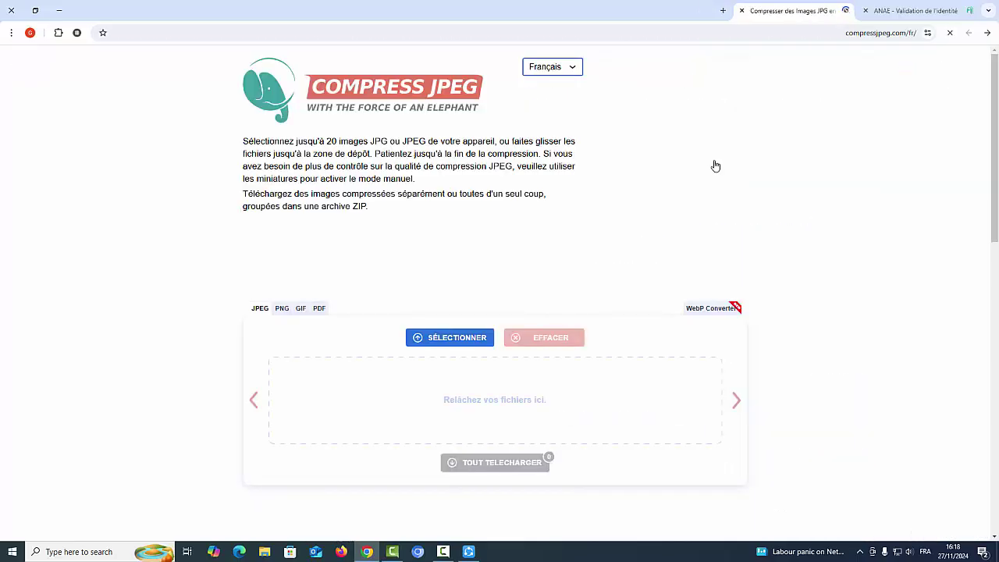
click(366, 551)
click(442, 551)
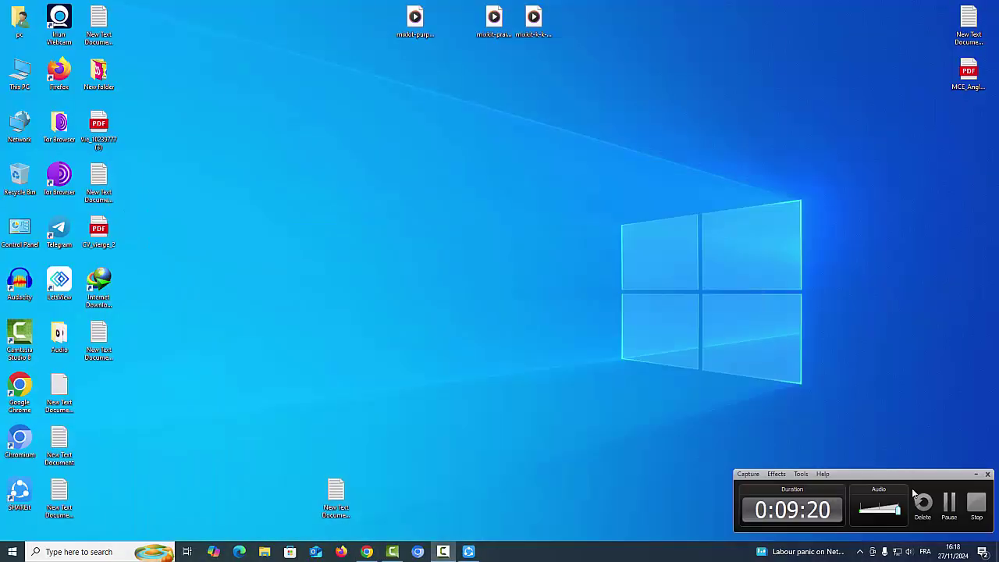
click(949, 504)
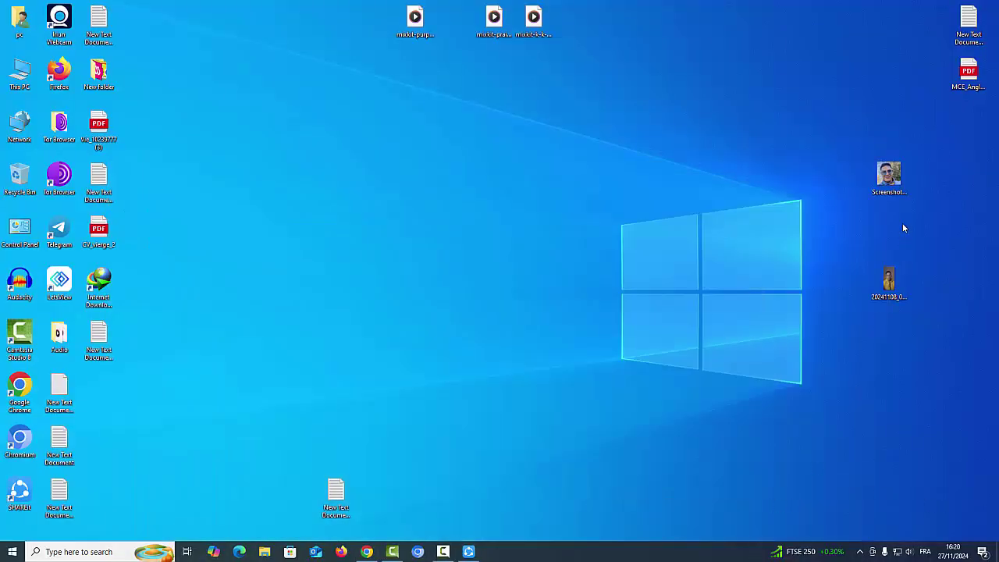
drag(888, 176, 534, 174)
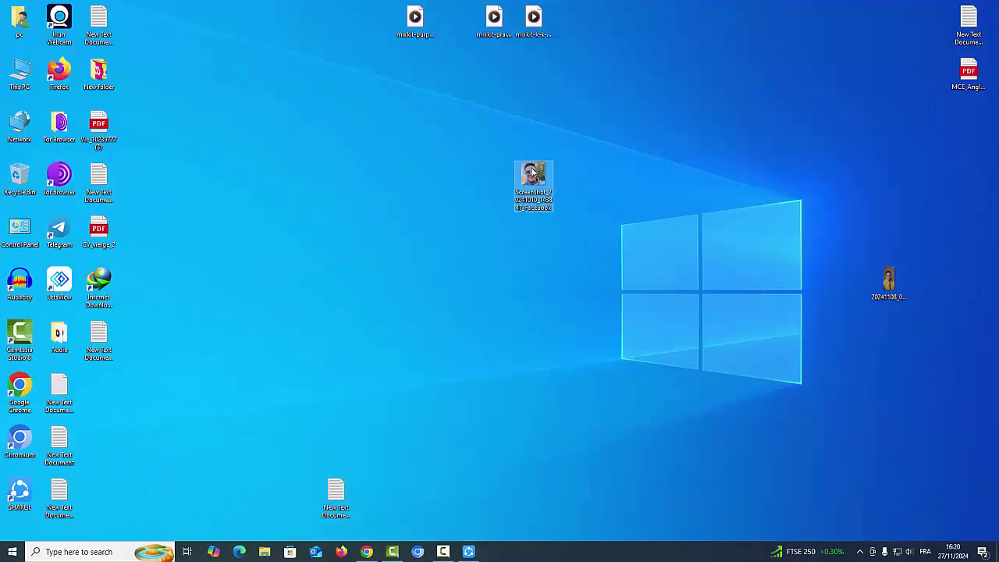
right_click(523, 178)
click(589, 493)
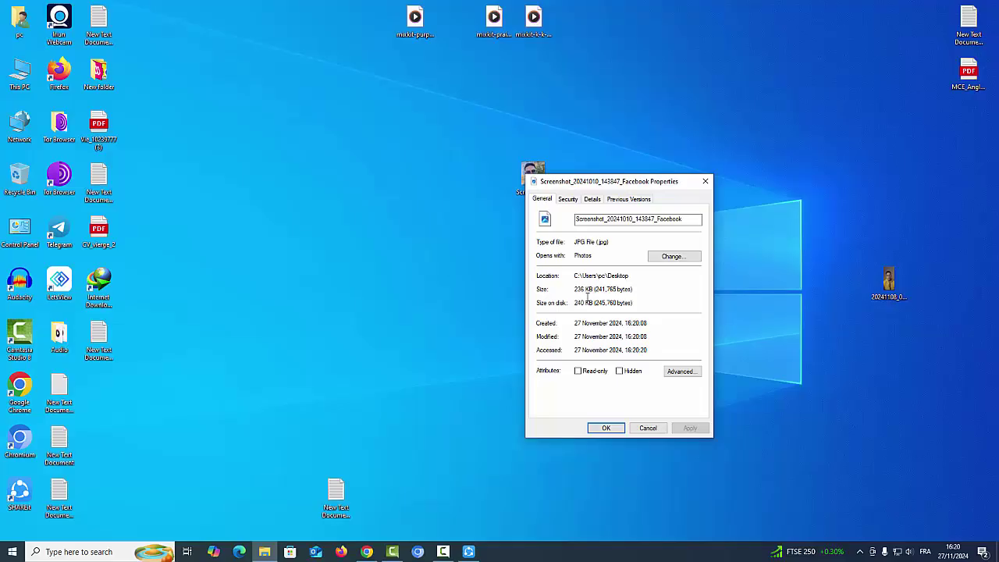
double_click(579, 290)
click(367, 552)
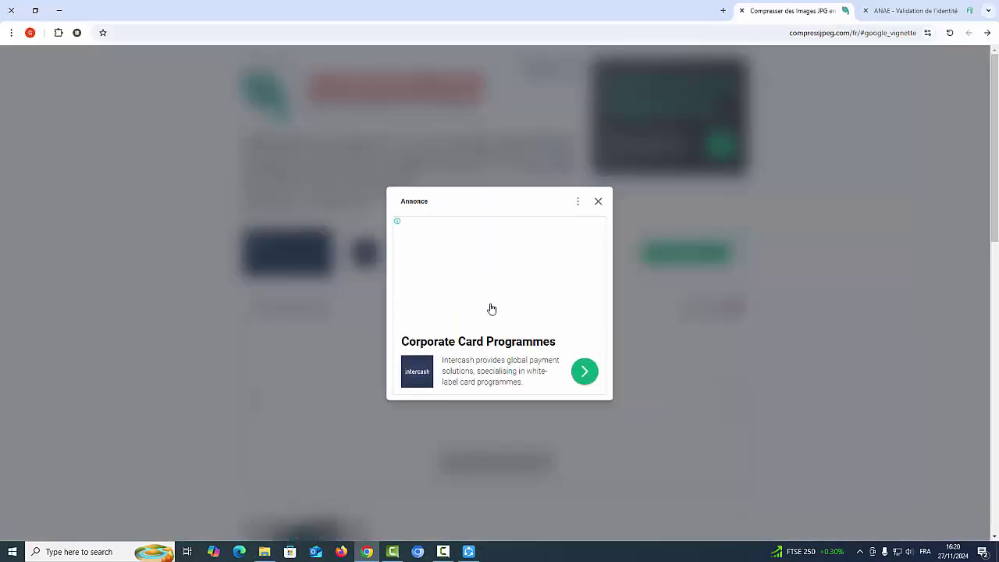
click(598, 201)
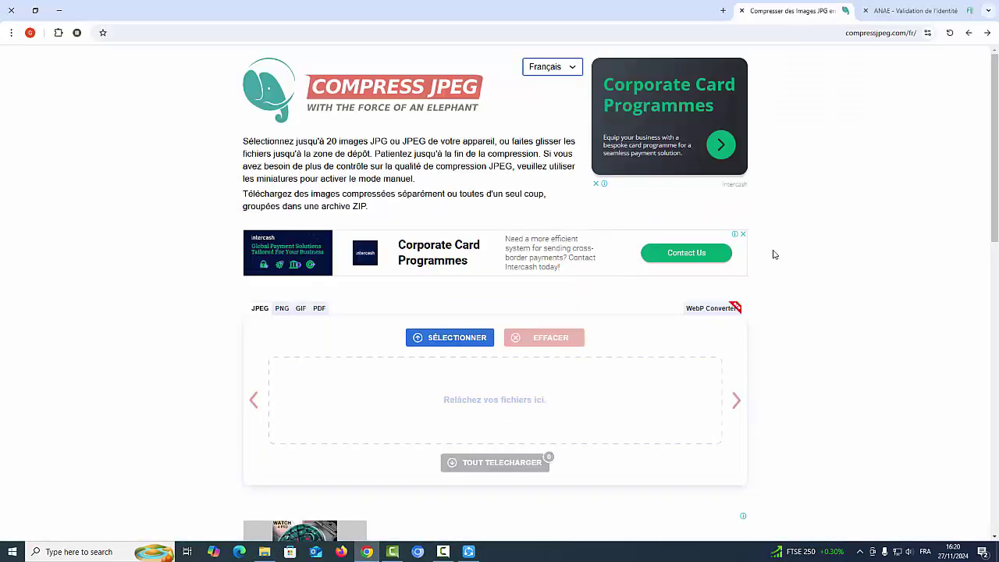
click(913, 8)
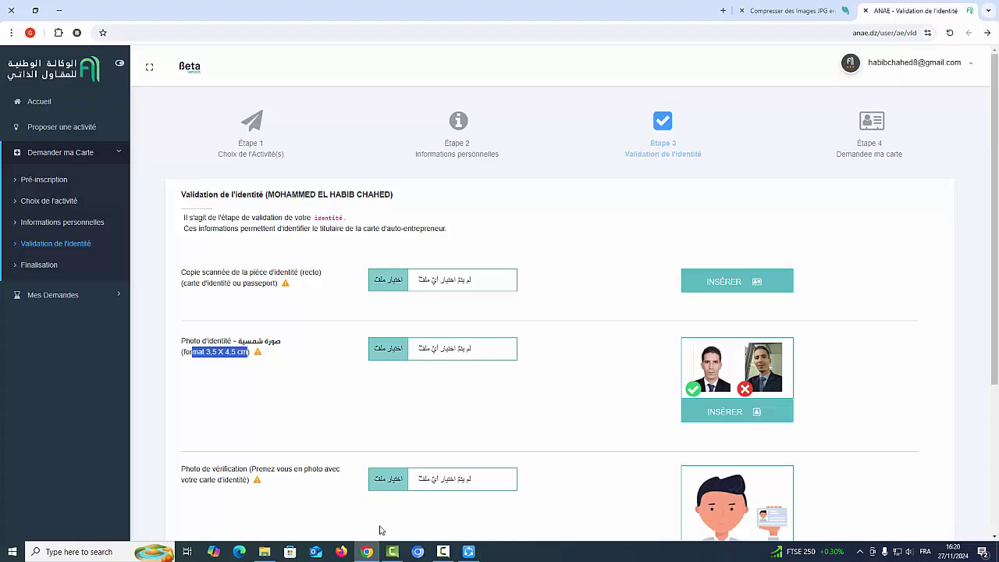
click(768, 13)
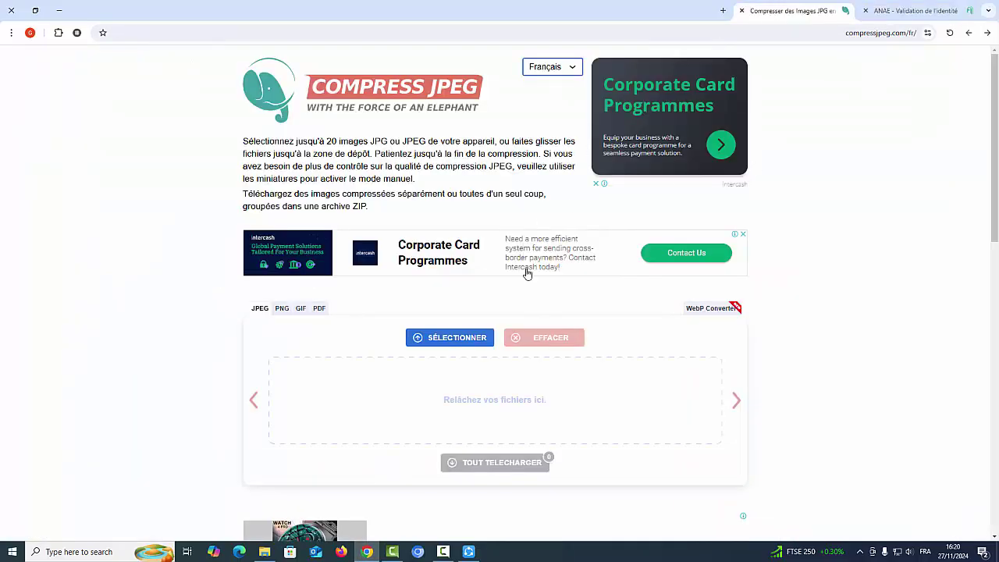
click(366, 548)
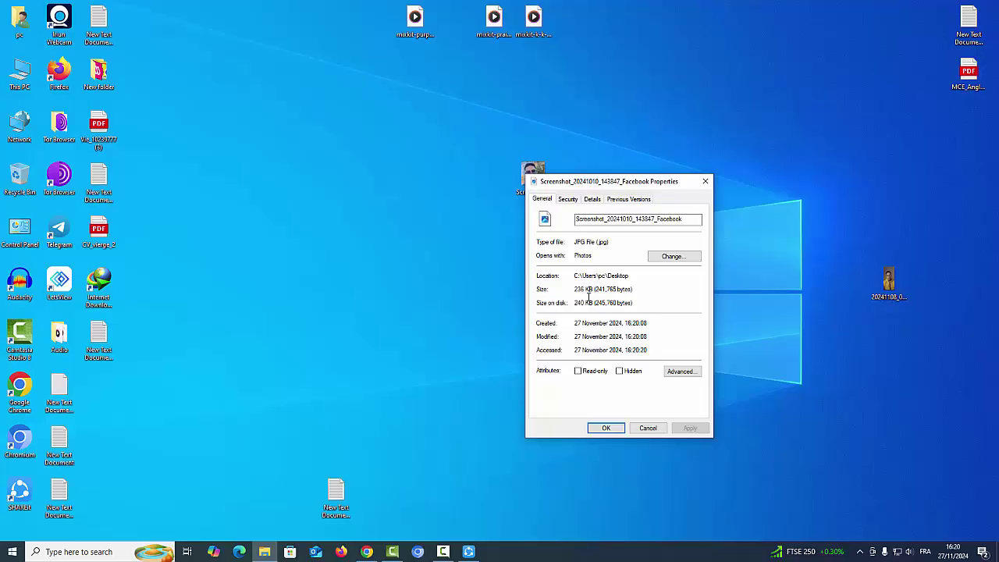
drag(578, 288, 631, 288)
click(704, 181)
click(367, 552)
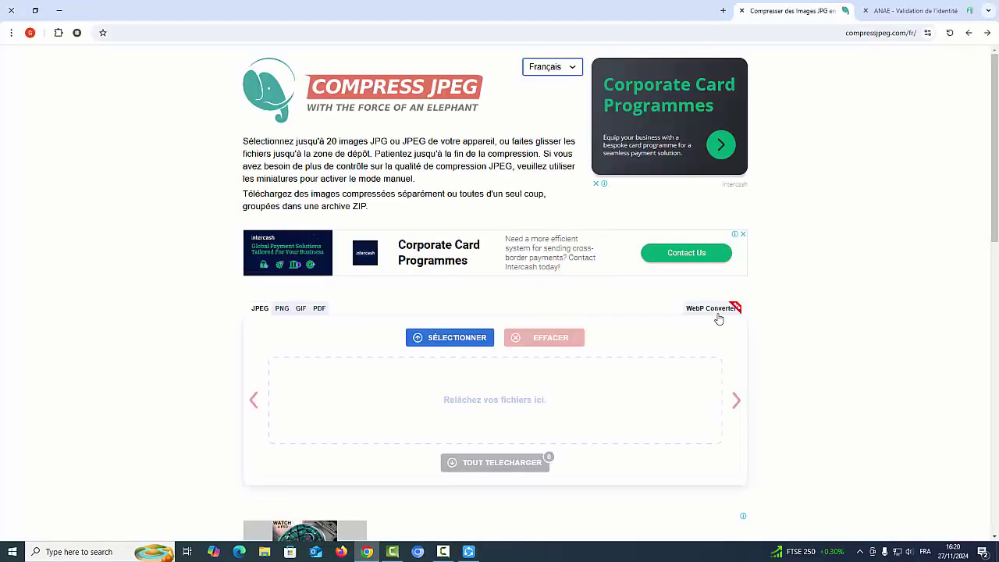
Upload the Screenshot photo to Compress JPEG and download its 45%-smaller copy.
click(453, 343)
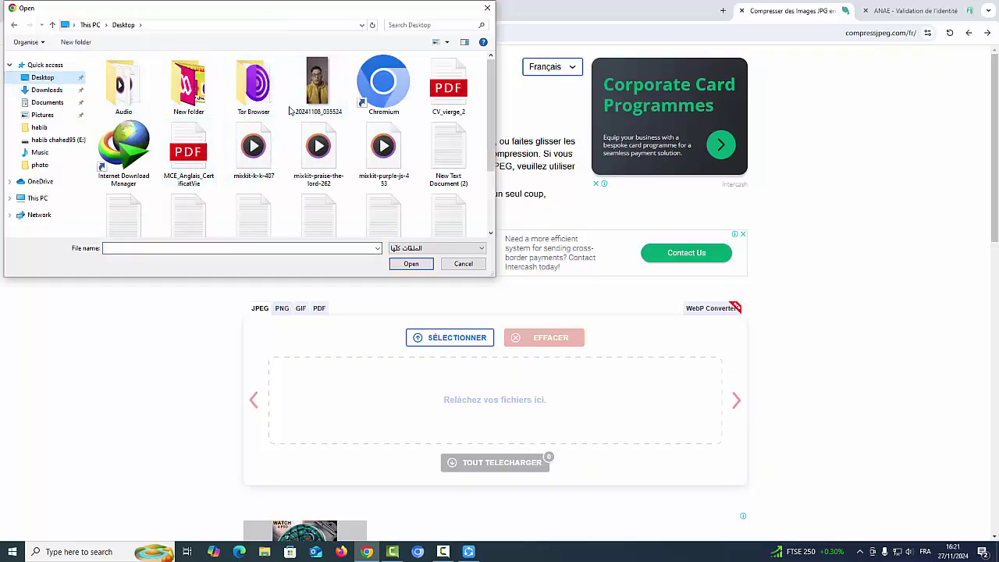
scroll(207, 189, down, 2)
double_click(207, 189)
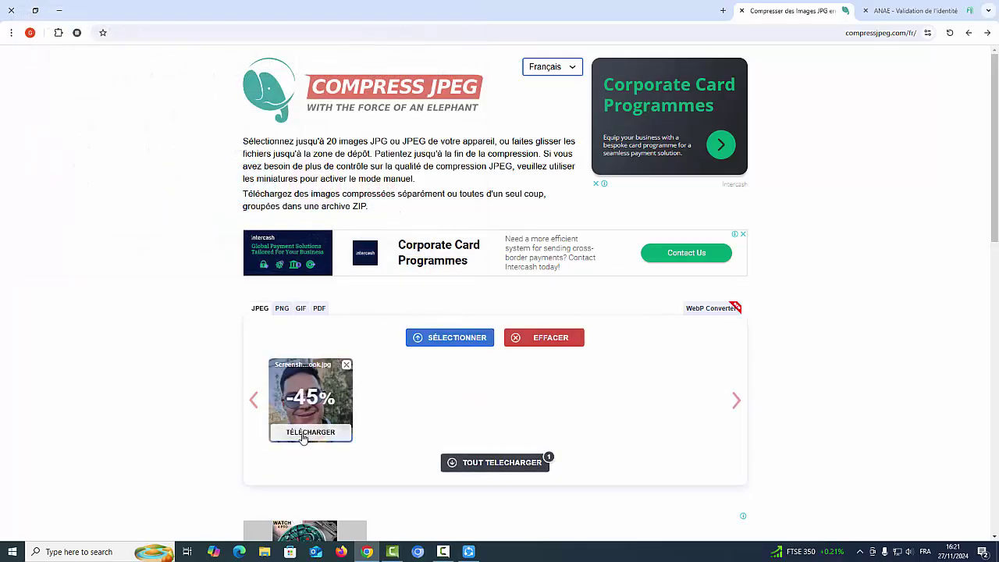
click(304, 437)
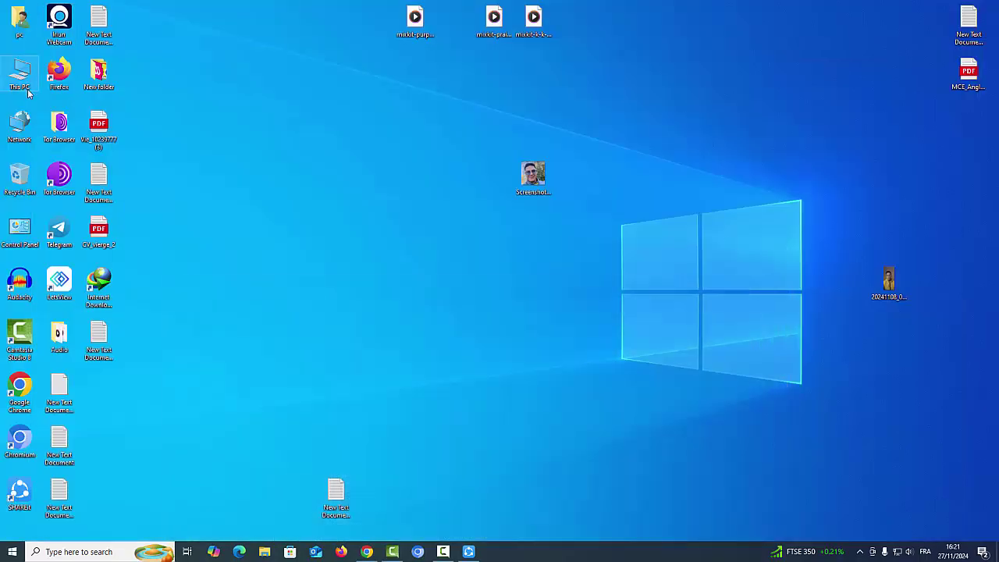
Open the Downloads folder in File Explorer from the desktop.
click(59, 10)
double_click(21, 28)
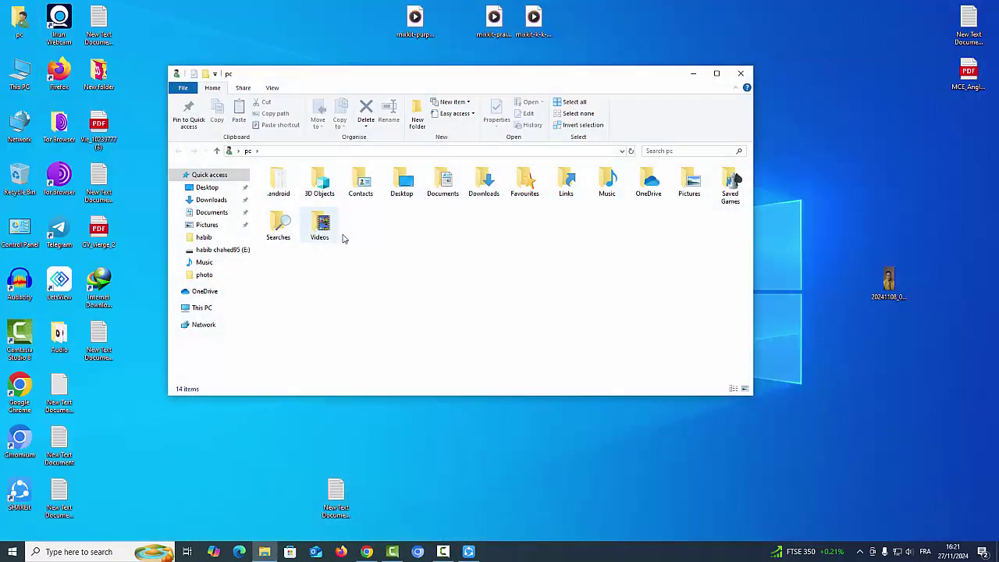
click(478, 193)
double_click(478, 192)
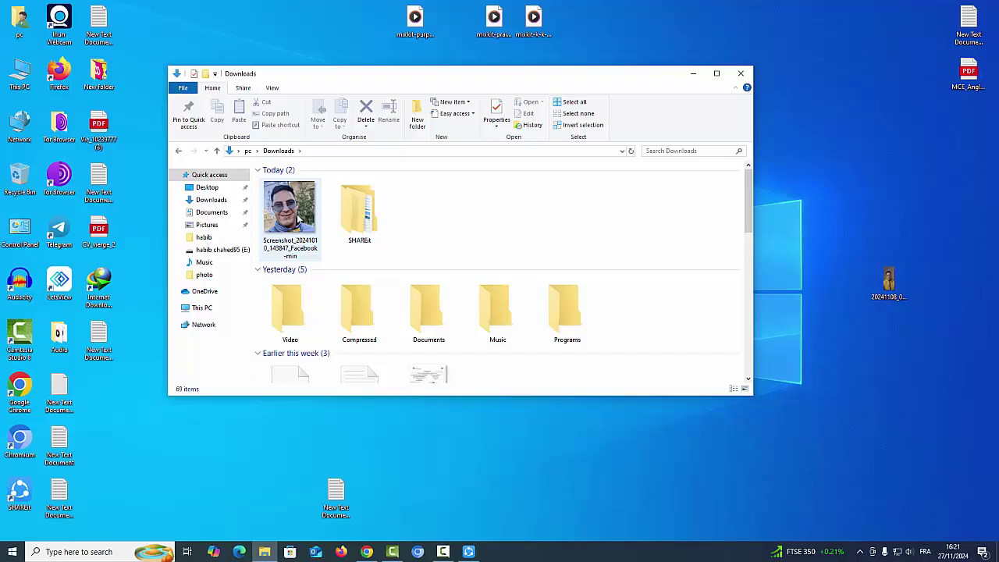
drag(622, 76, 491, 99)
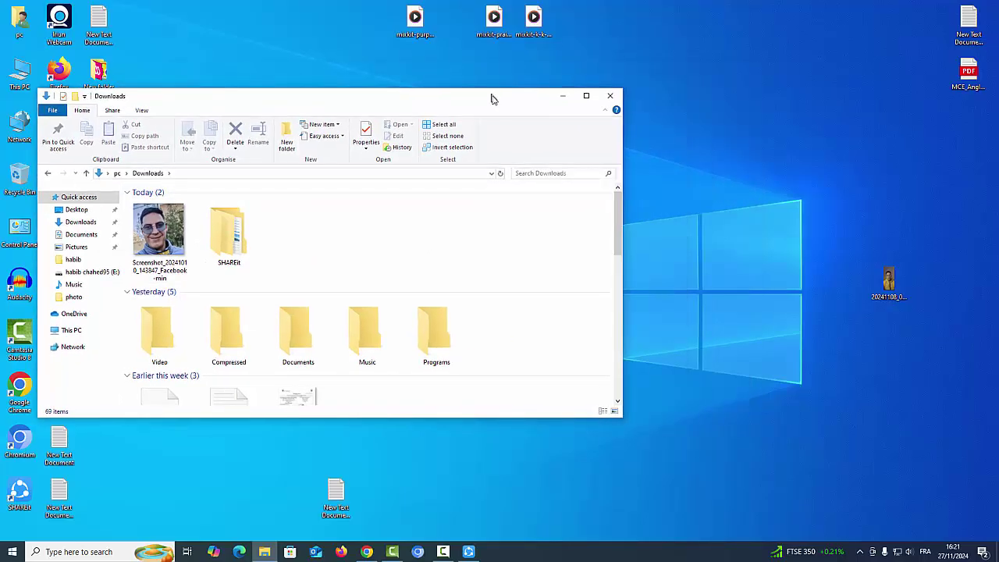
click(562, 95)
Rename the original photo on the desktop to 1.
drag(550, 191, 797, 146)
right_click(797, 146)
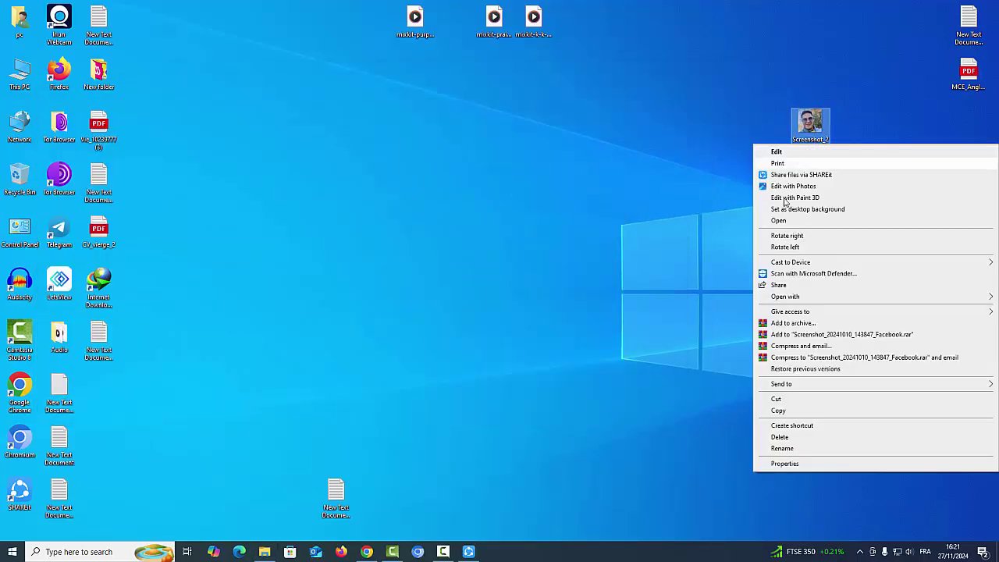
click(782, 448)
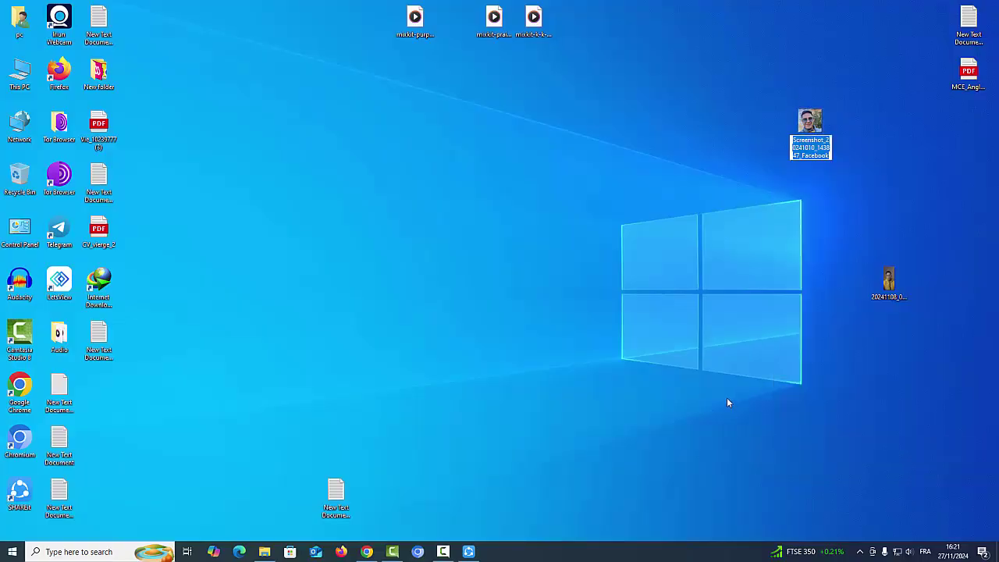
text(1)
key(Return)
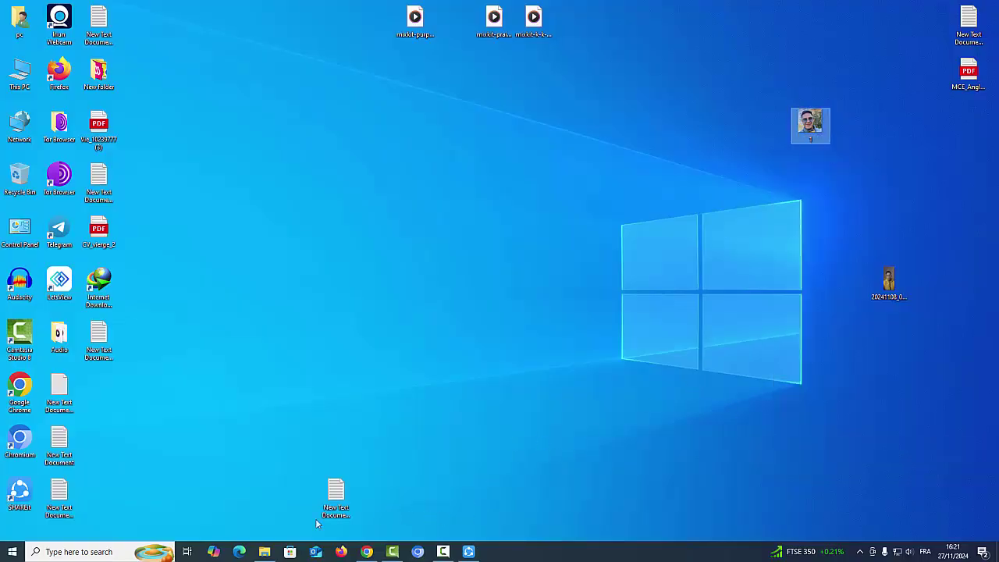
Move the compressed screenshot from Downloads to the desktop and check its 129 KB size.
click(264, 552)
drag(173, 237, 449, 165)
key(super+d)
right_click(448, 164)
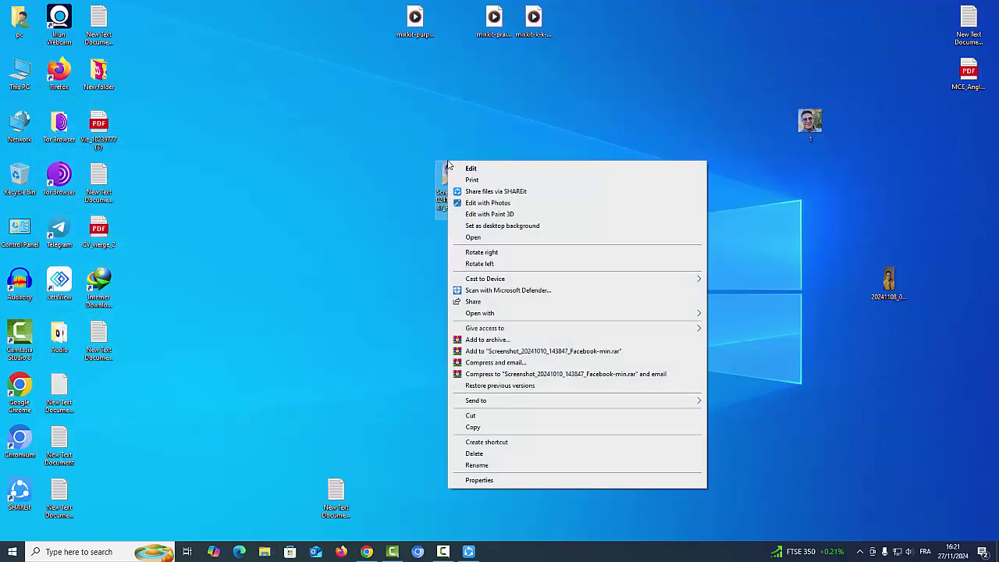
click(484, 480)
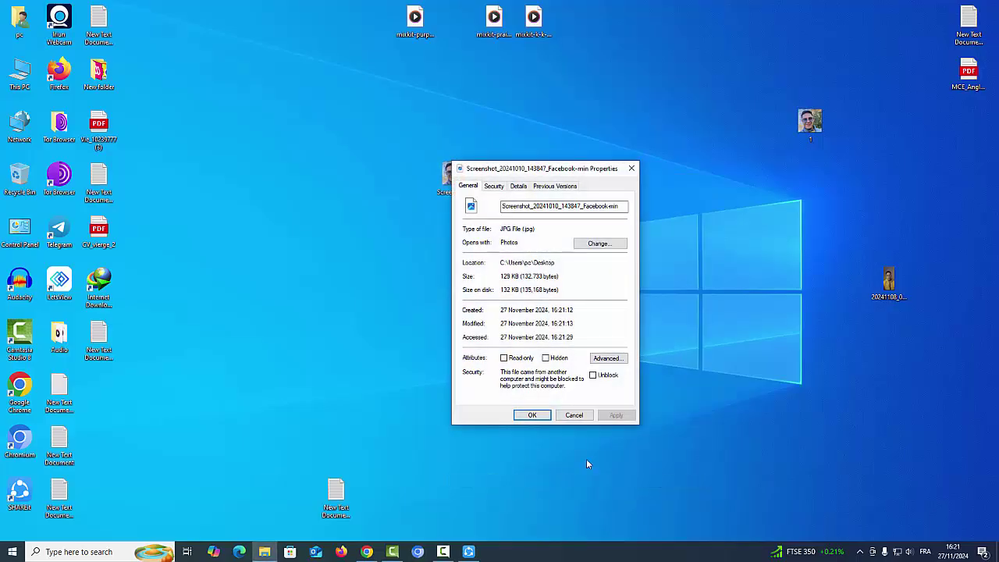
double_click(505, 278)
Open photo 1's properties beside the compressed copy's to compare 236 KB against 129 KB.
right_click(810, 125)
click(831, 441)
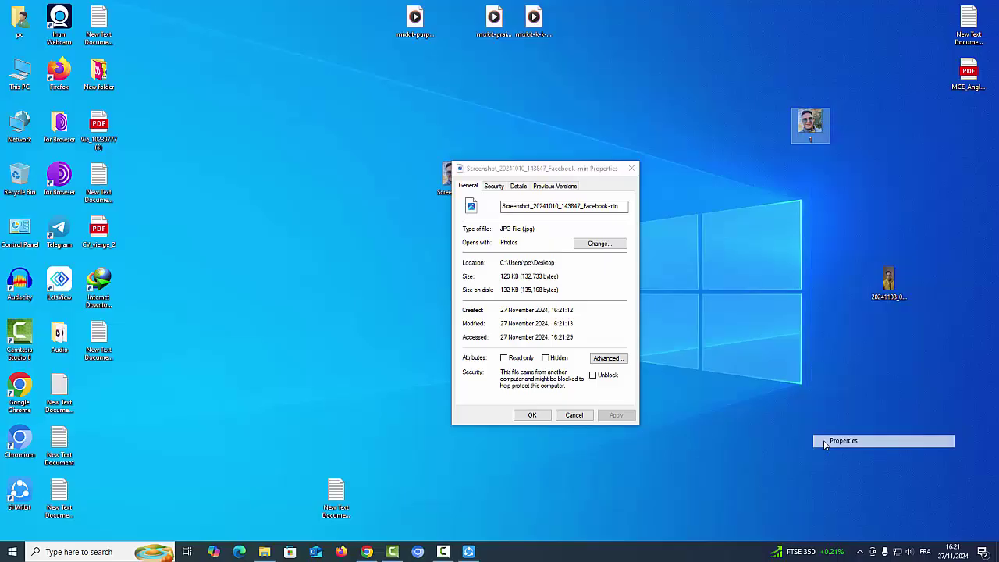
drag(875, 134, 778, 159)
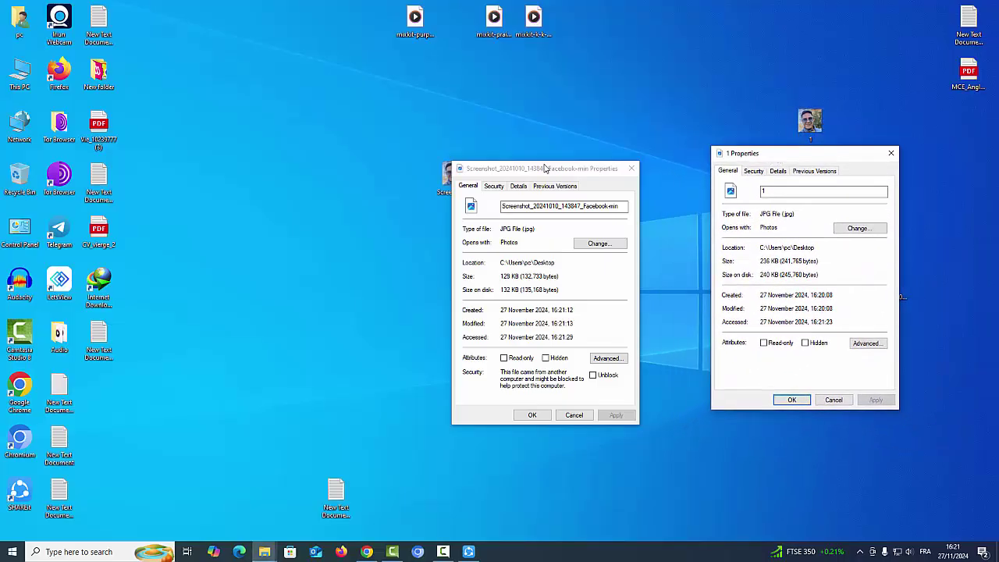
drag(546, 168, 337, 129)
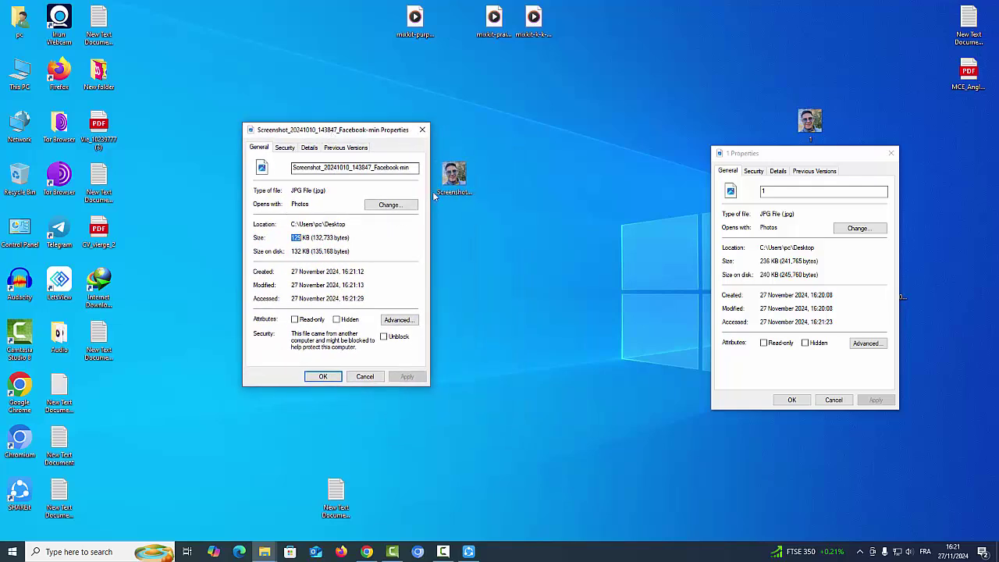
click(297, 238)
double_click(297, 238)
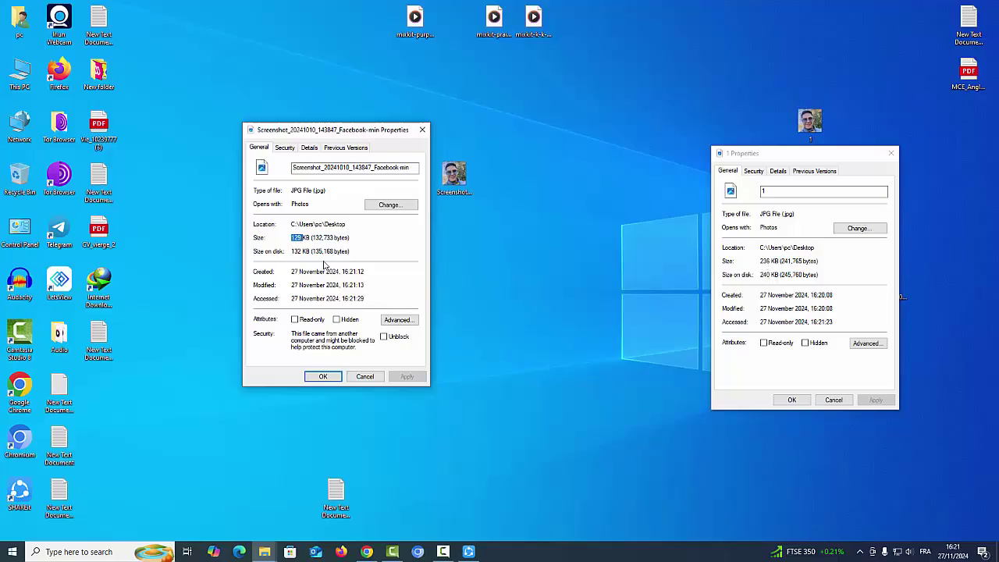
click(298, 245)
click(891, 153)
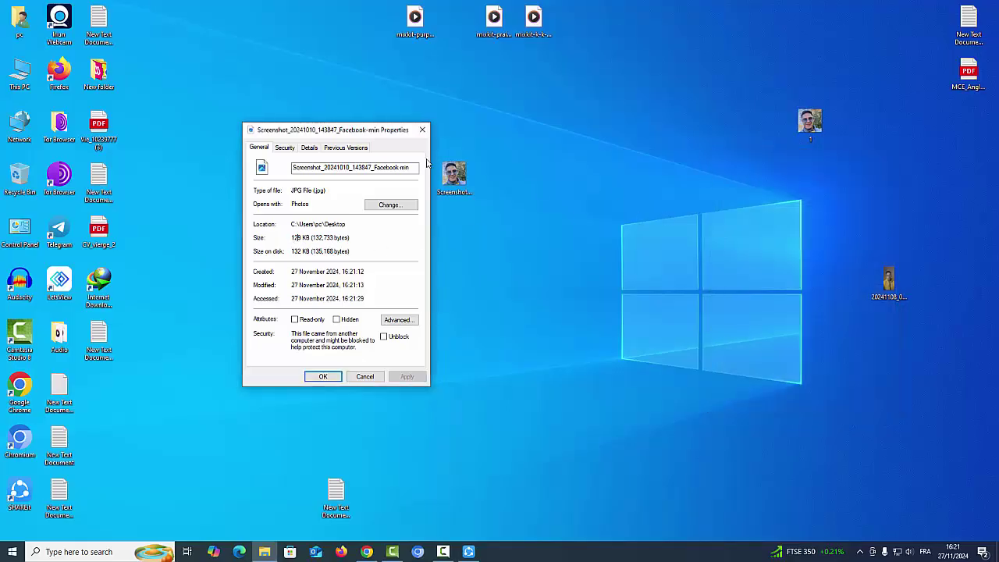
Upload the compressed Screenshot…-min file as the ANAE ID copy (recto) and view it in a new tab.
click(422, 130)
click(367, 552)
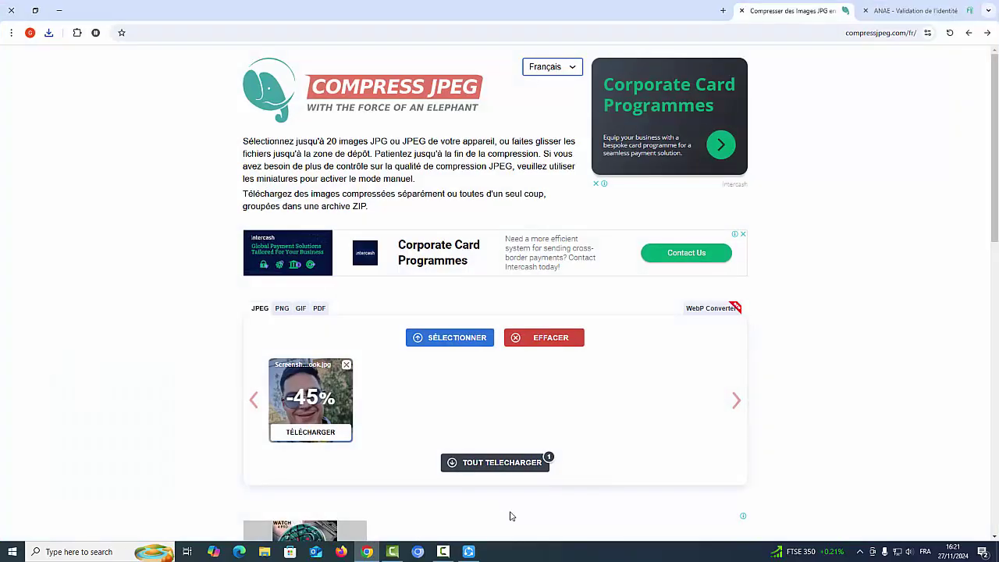
click(913, 10)
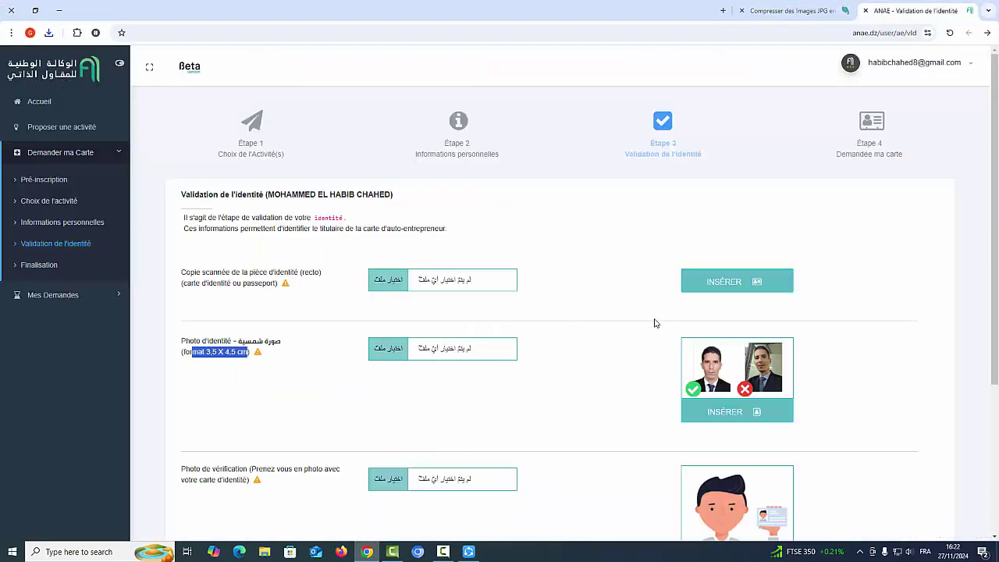
click(397, 282)
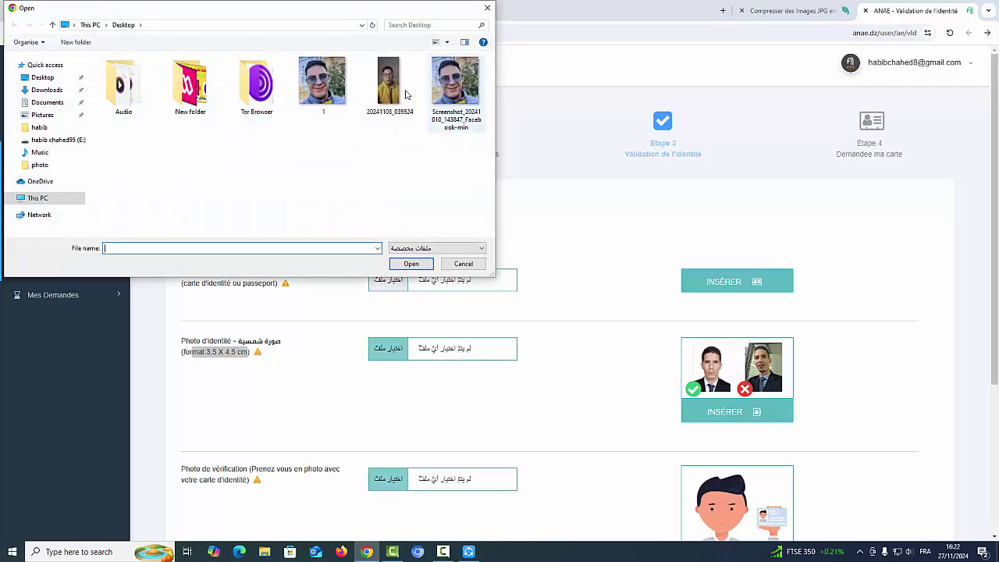
click(455, 85)
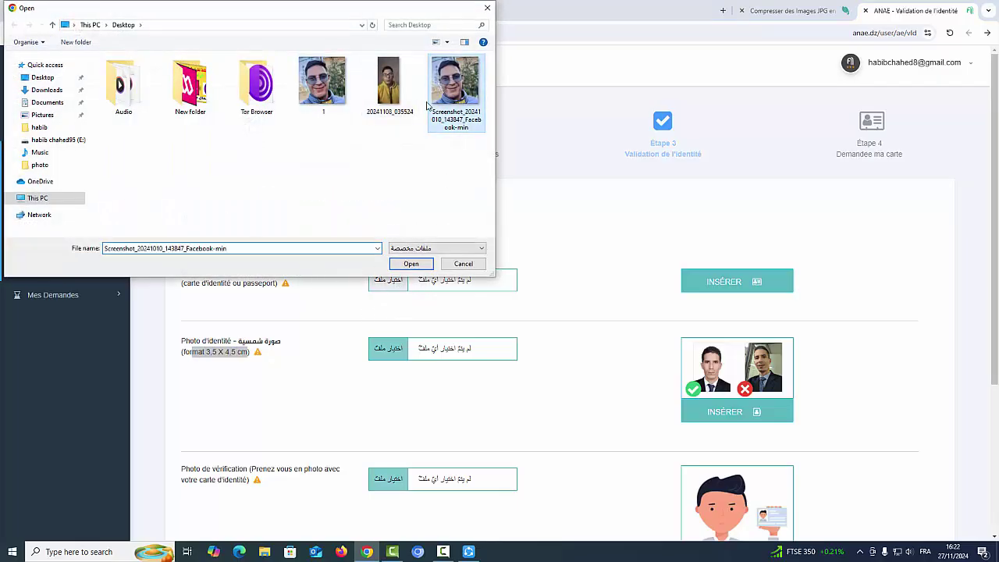
click(412, 265)
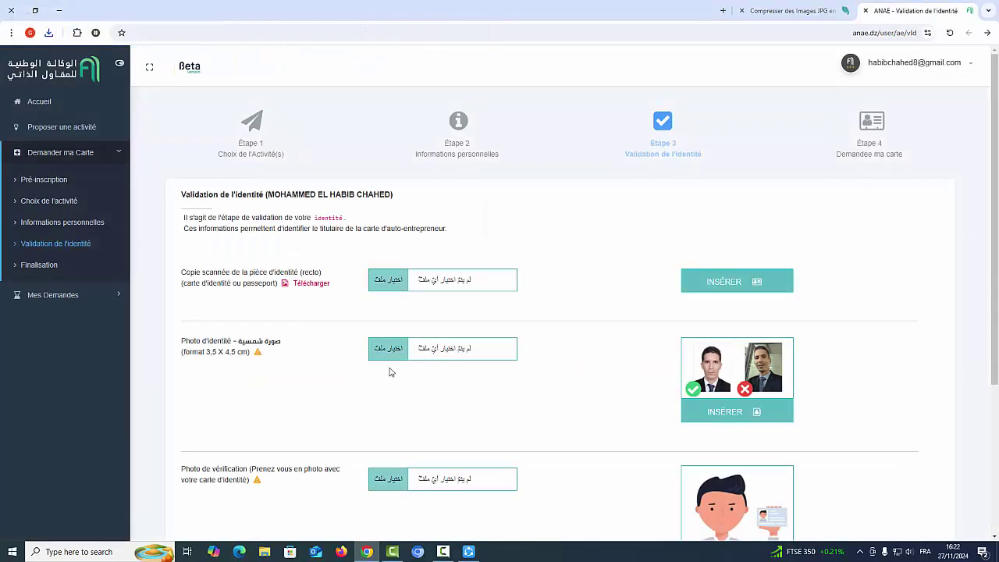
click(308, 285)
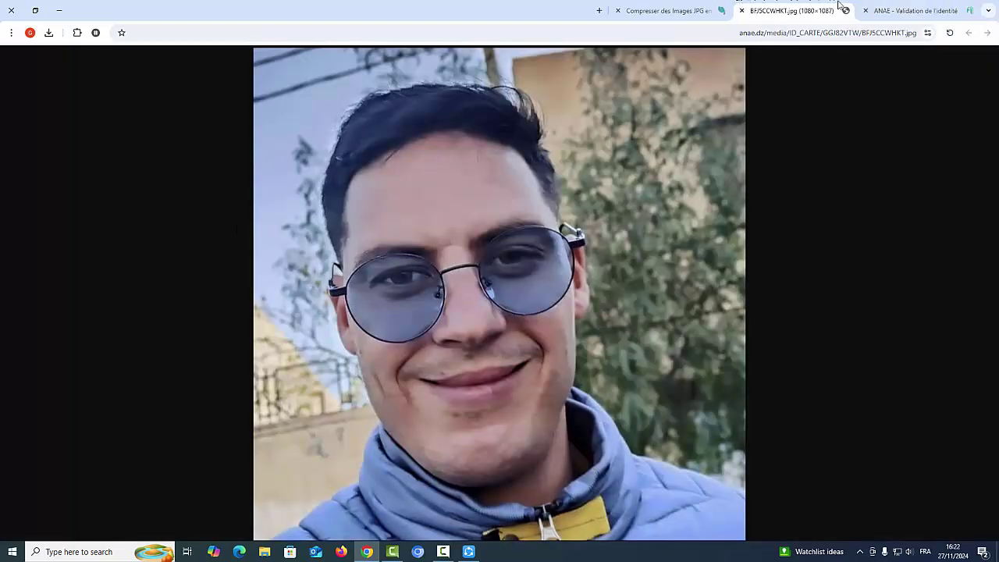
Return to the ANAE identity-validation tab, then minimise Chrome to show the desktop.
click(944, 13)
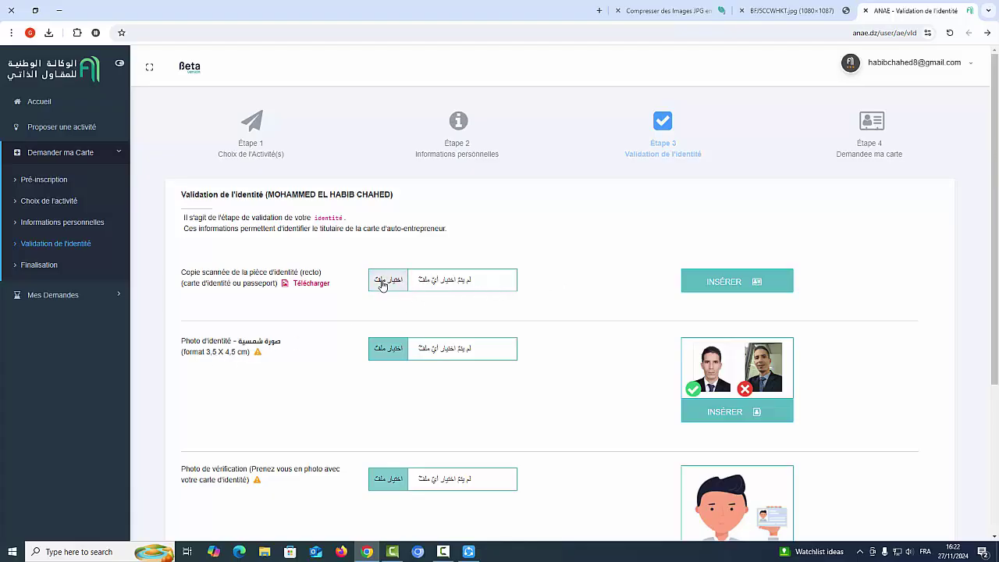
click(367, 552)
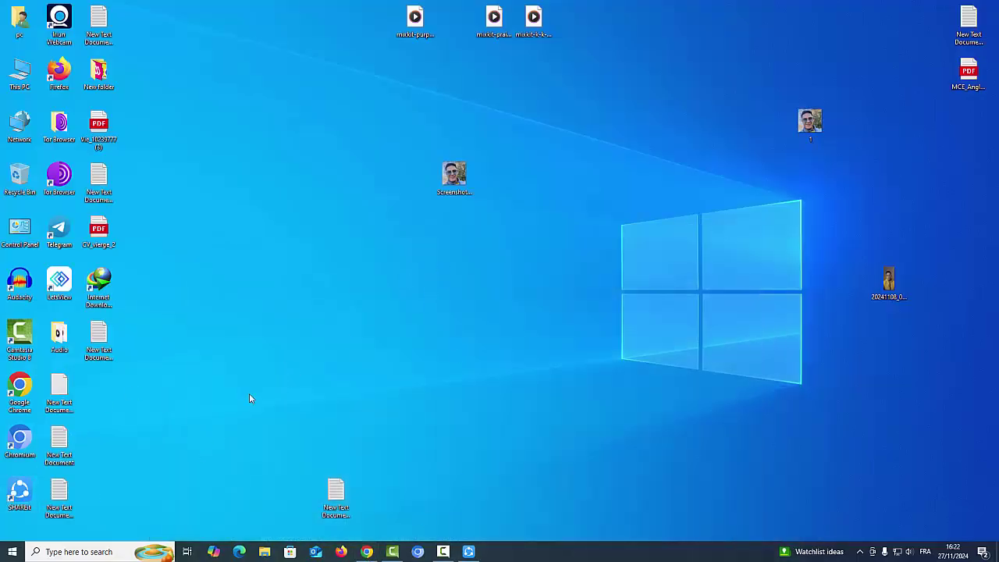
Place photo 1 just above the compressed screenshot on the desktop and restore the ANAE page.
click(457, 178)
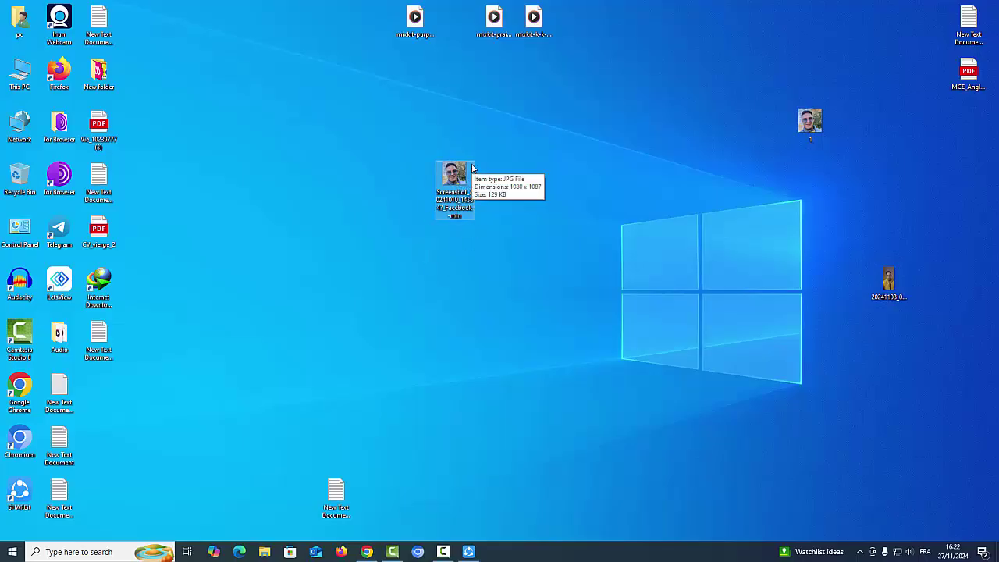
drag(443, 178, 404, 161)
drag(809, 125, 462, 149)
drag(397, 122, 397, 122)
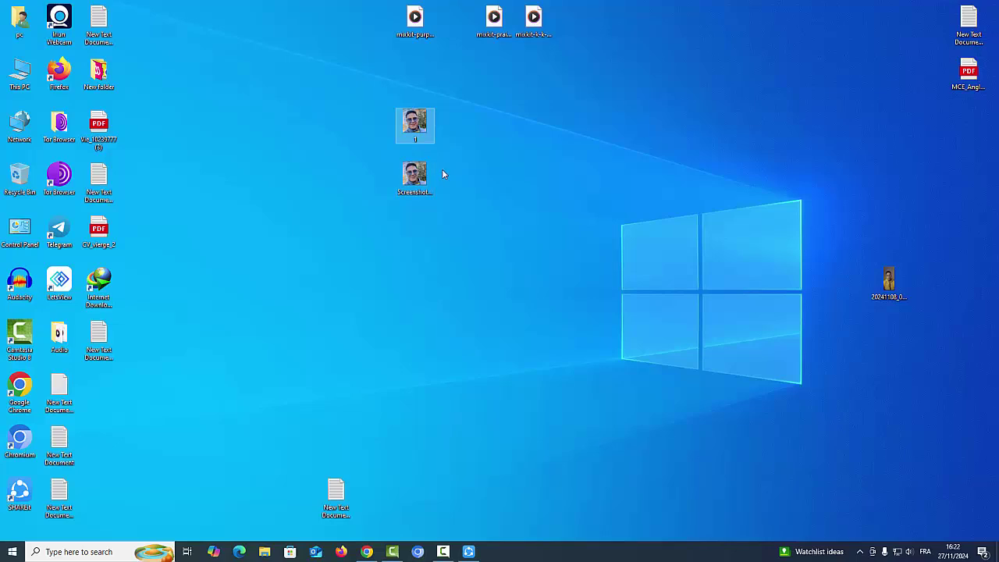
click(366, 552)
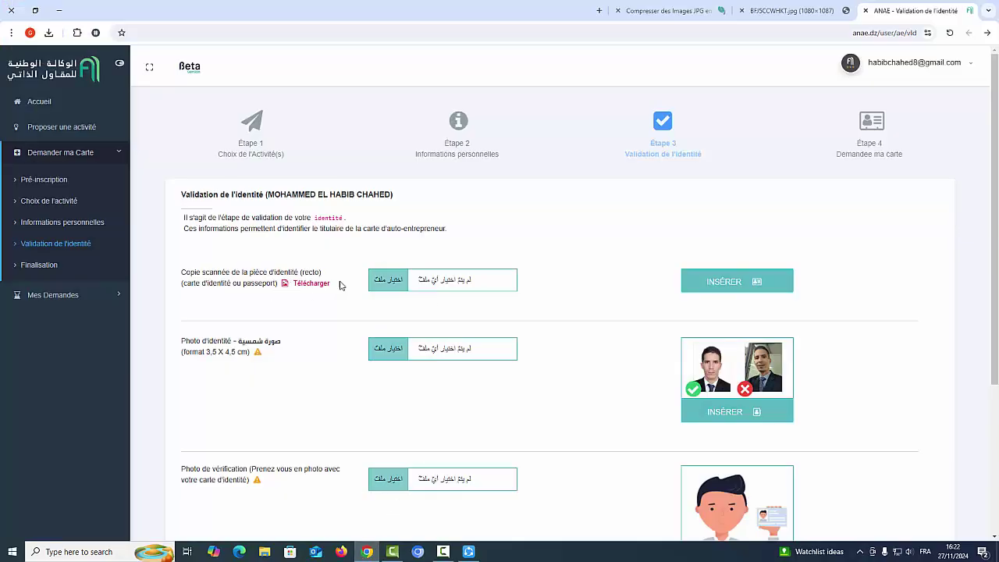
click(376, 282)
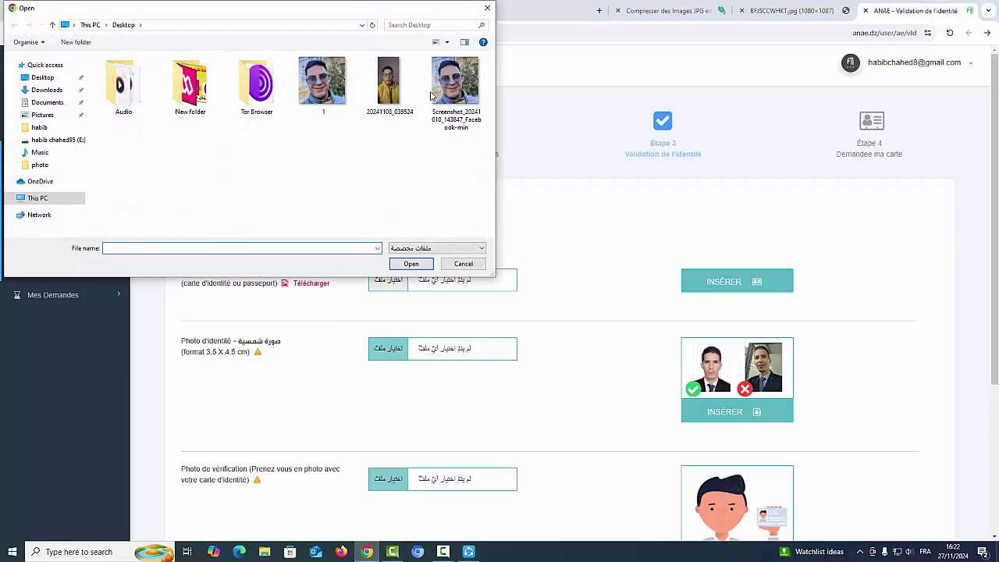
click(331, 99)
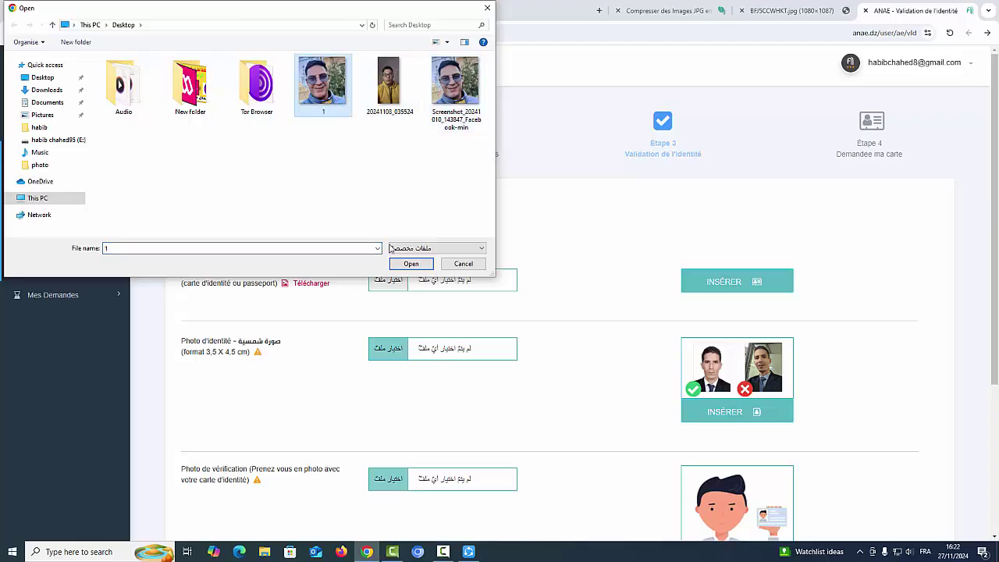
click(408, 264)
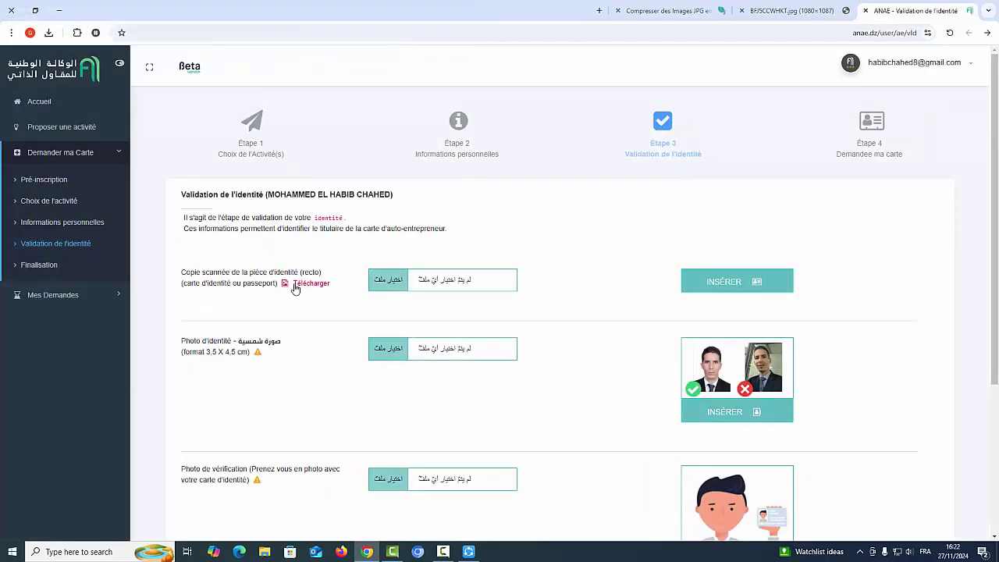
click(724, 287)
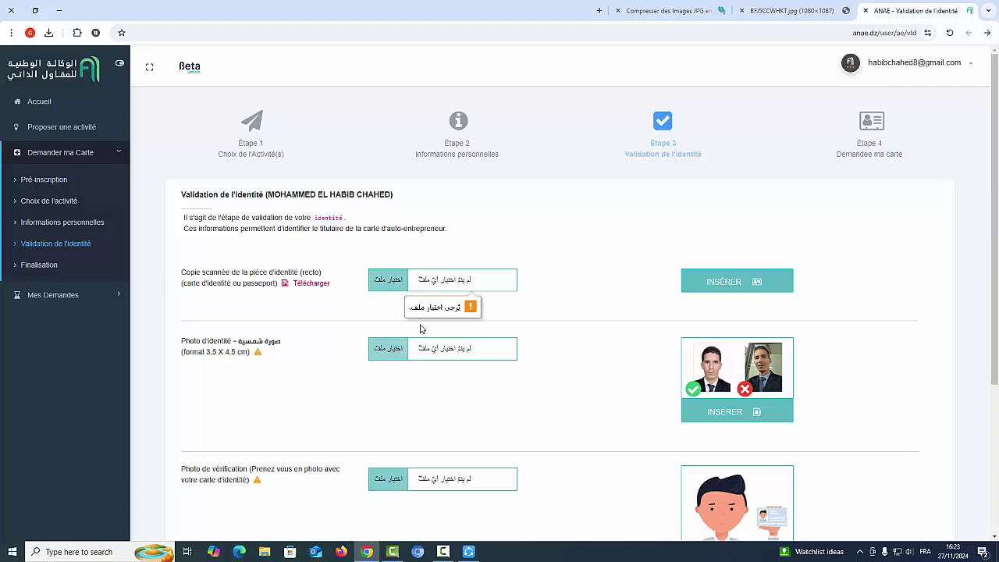
click(450, 286)
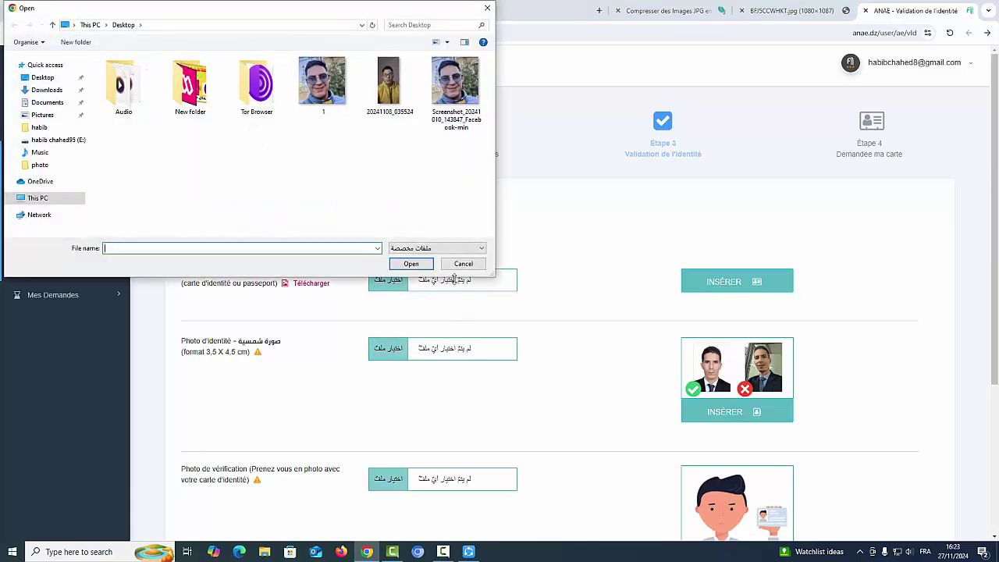
click(464, 263)
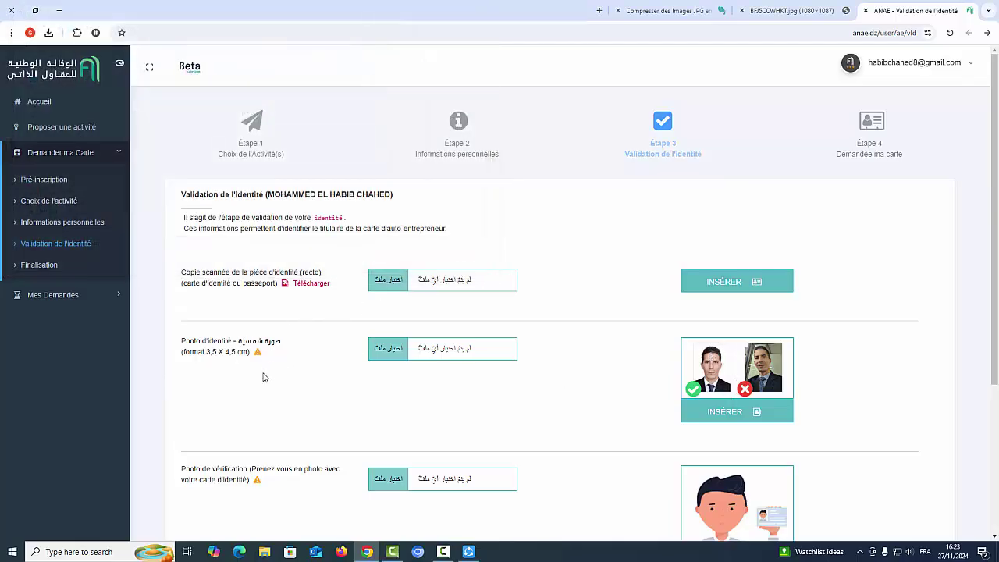
drag(207, 353, 238, 359)
triple_click(221, 356)
click(217, 356)
scroll(448, 399, down, 2)
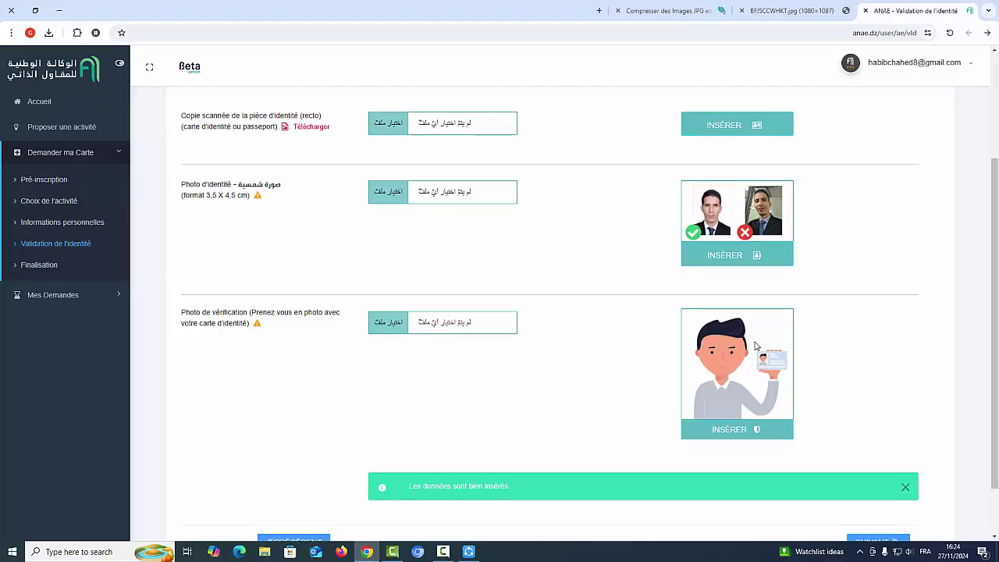
scroll(749, 343, down, 2)
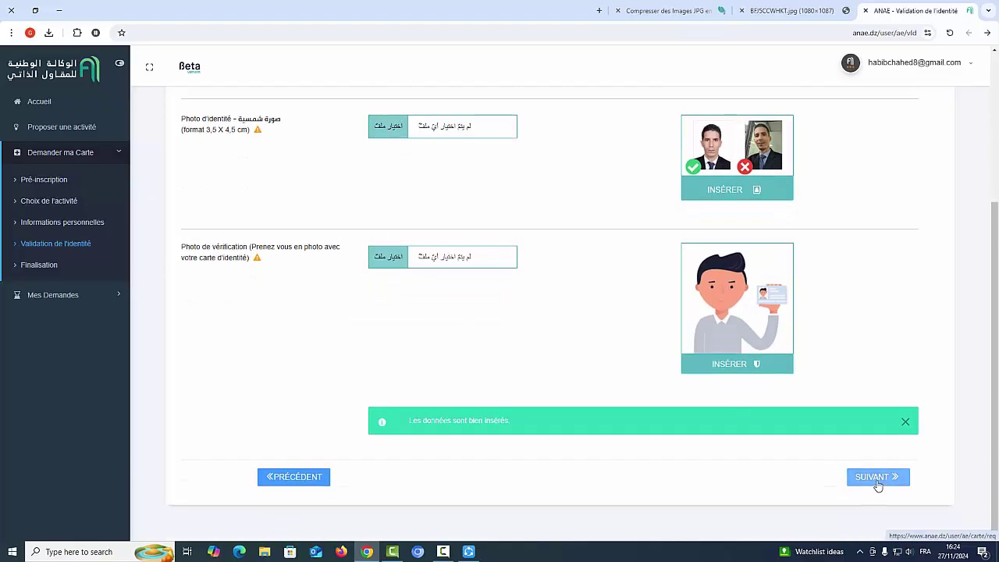
click(876, 484)
scroll(564, 370, up, 3)
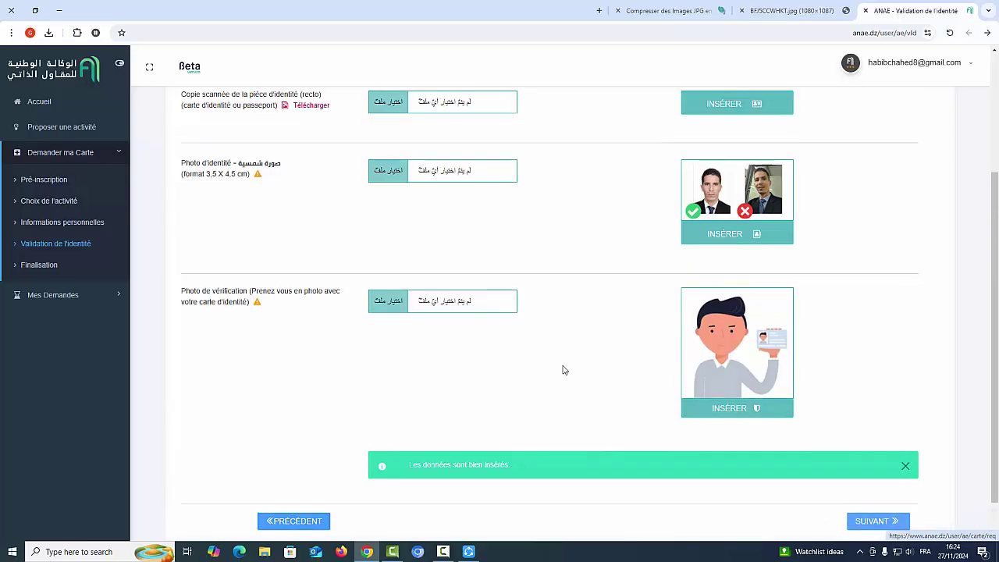